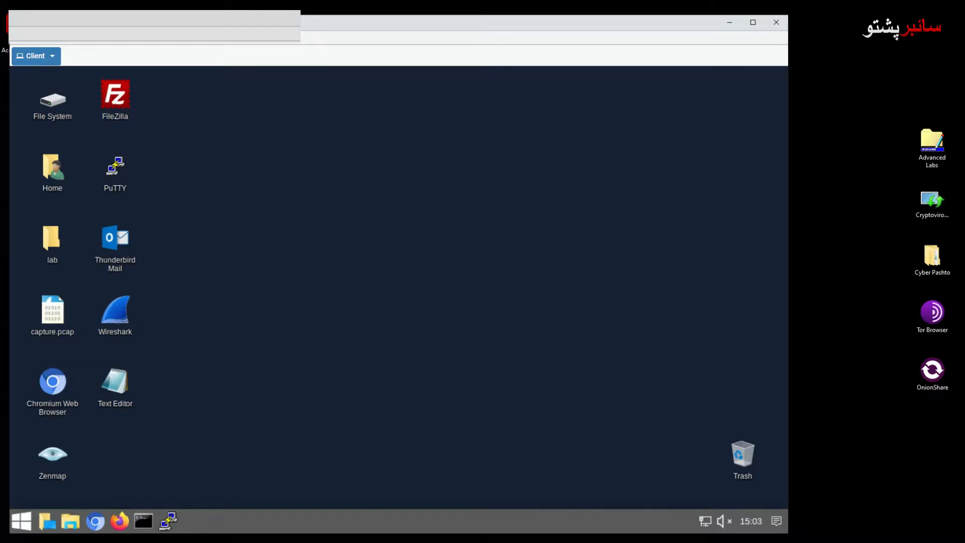
# Open a Chromium incognito window from the taskbar.
pyautogui.moveTo(559, 24); pyautogui.dragTo(558, 25)
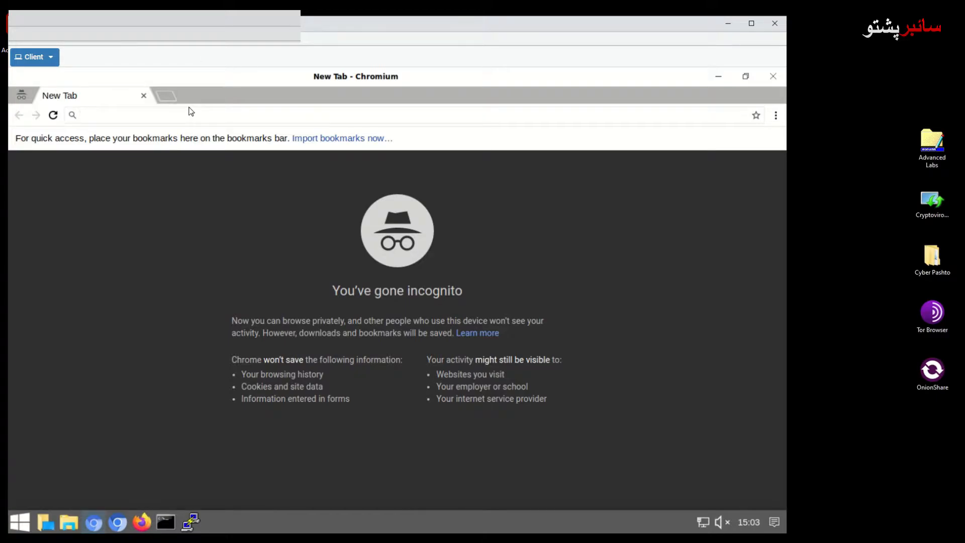
pyautogui.write('https://1')
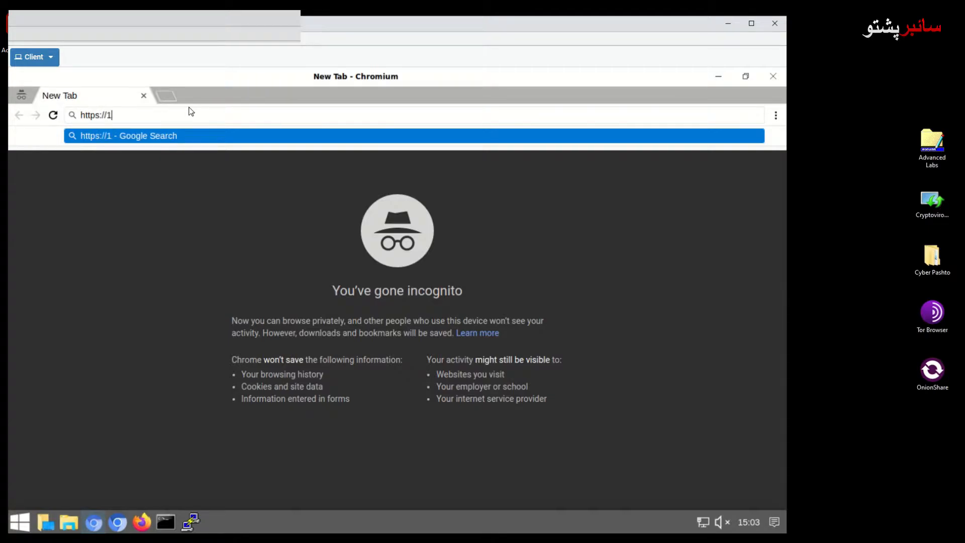
pyautogui.write('92')
pyautogui.write('.1')
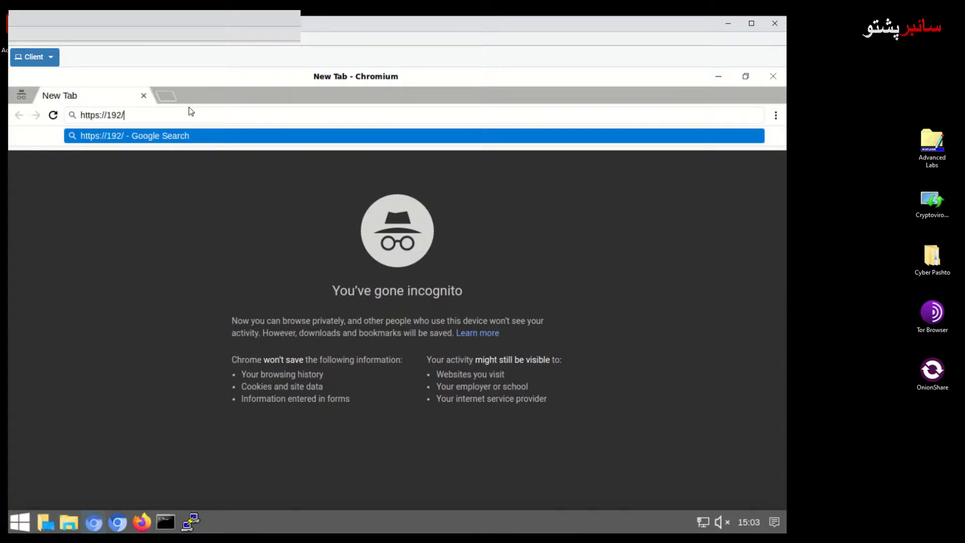
pyautogui.write('68.')
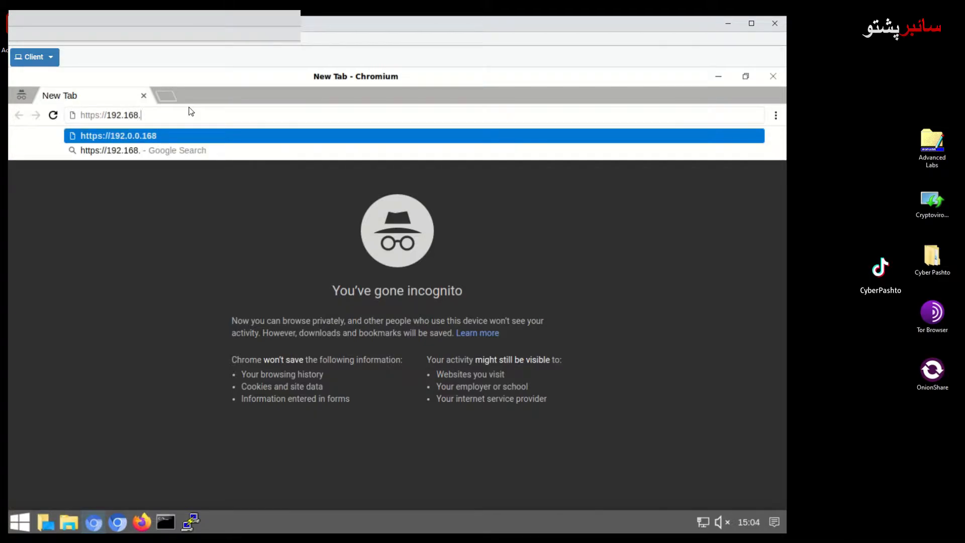
pyautogui.write('1.2')
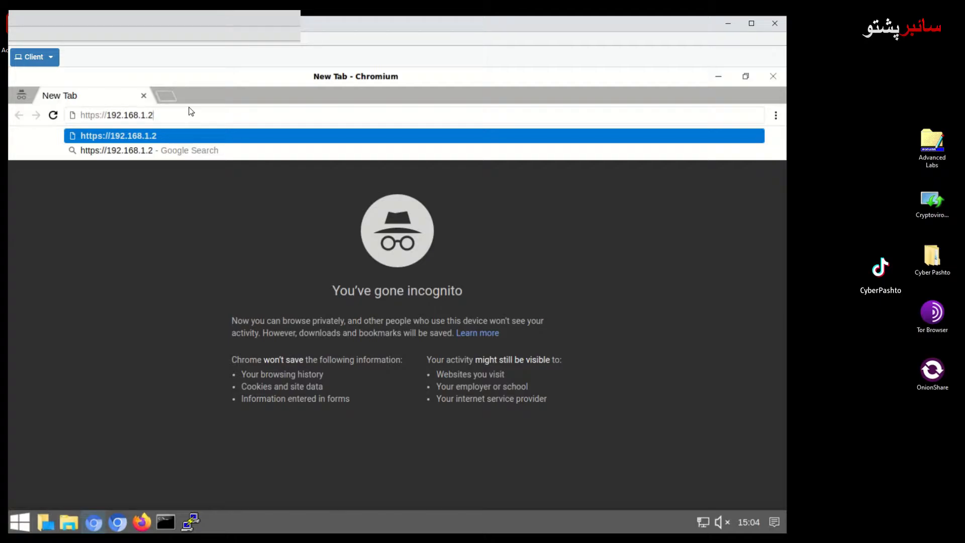
pyautogui.write('54')
pyautogui.press('Return')
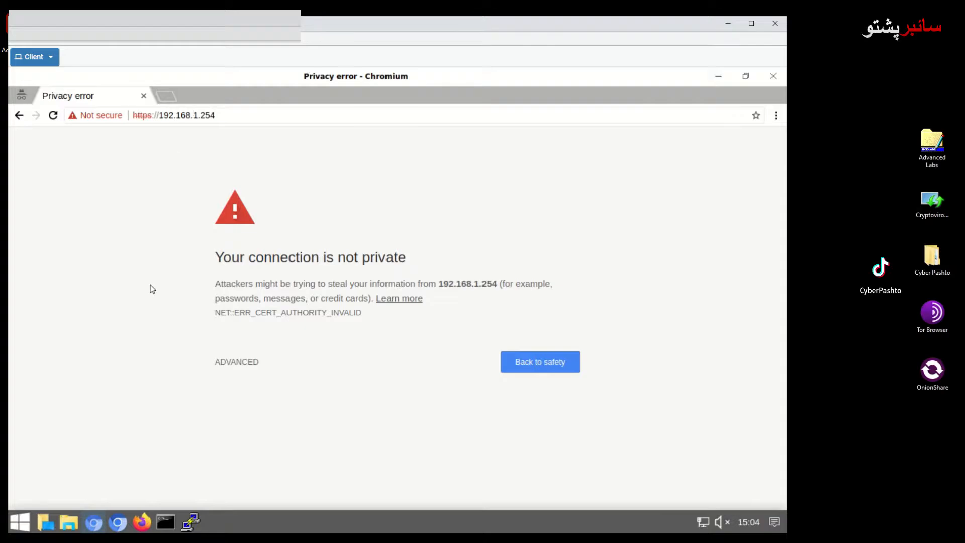
pyautogui.click(233, 364)
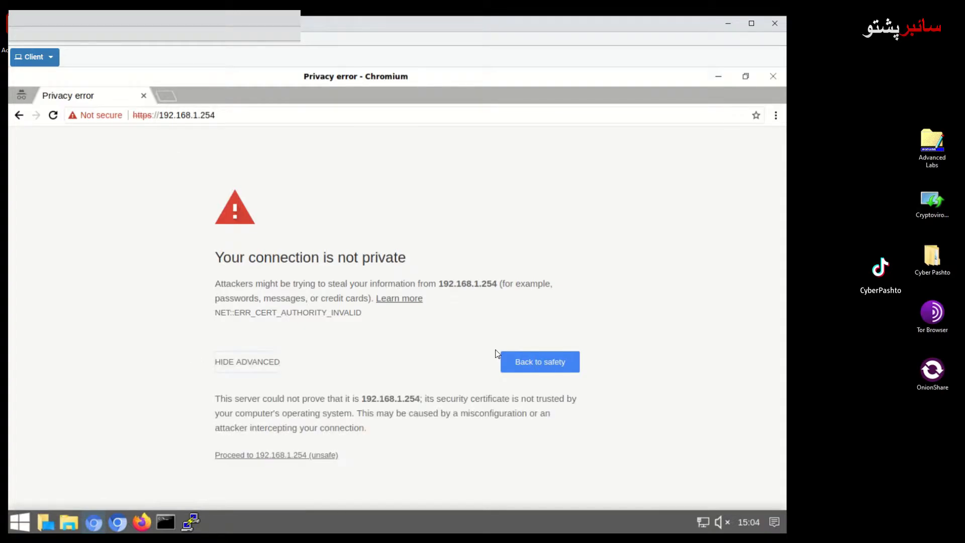
pyautogui.click(295, 456)
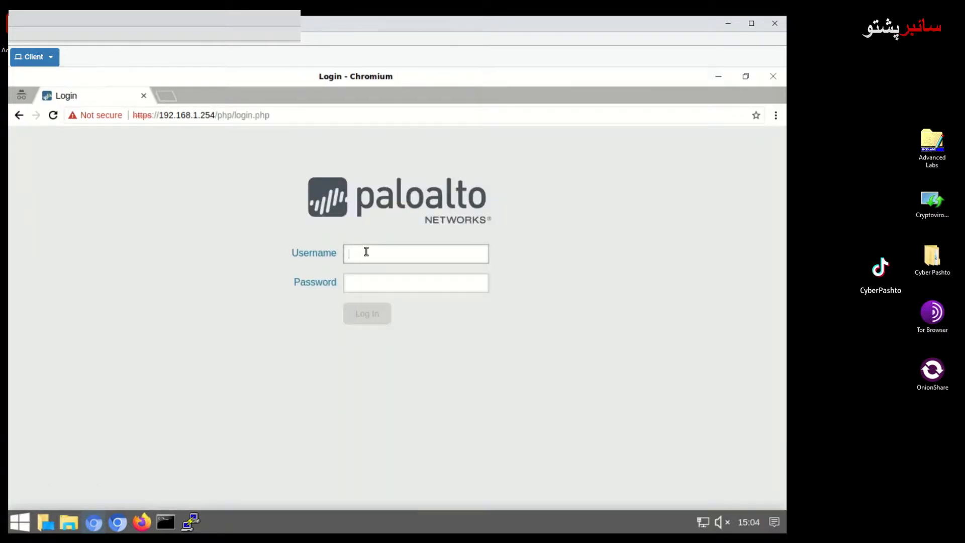
# Sign in to PAN-OS with the administrator username and password.
pyautogui.write('admin')
pyautogui.press('Tab')
pyautogui.write('admin')
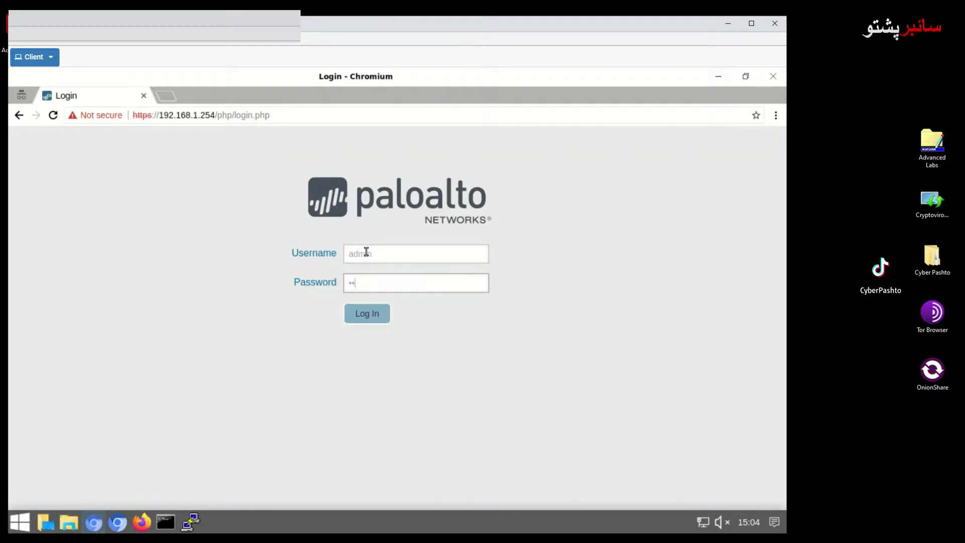
pyautogui.write('1234')
pyautogui.press('Return')
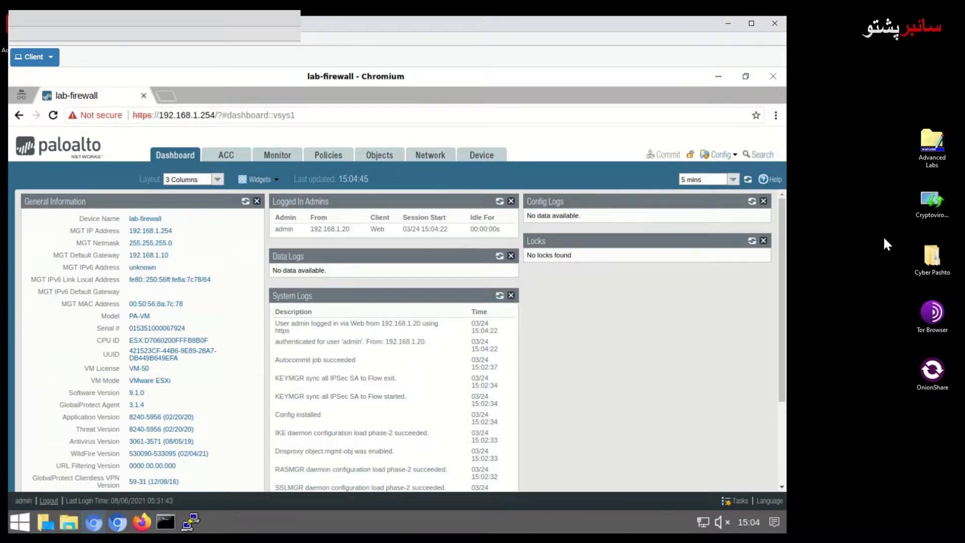
# Load the named configuration snapshot pan-cf-lab-03.xml from Device > Setup > Operations.
pyautogui.click(484, 156)
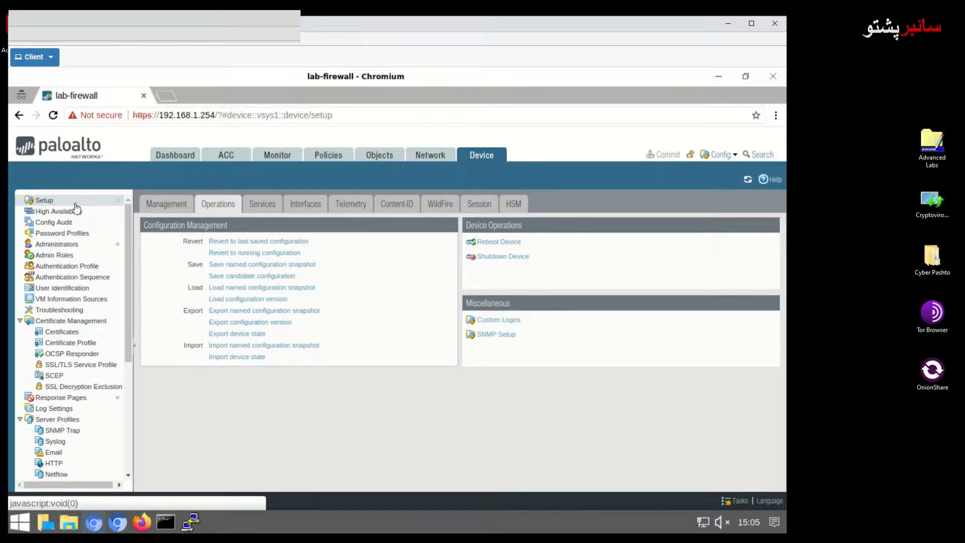
pyautogui.click(240, 293)
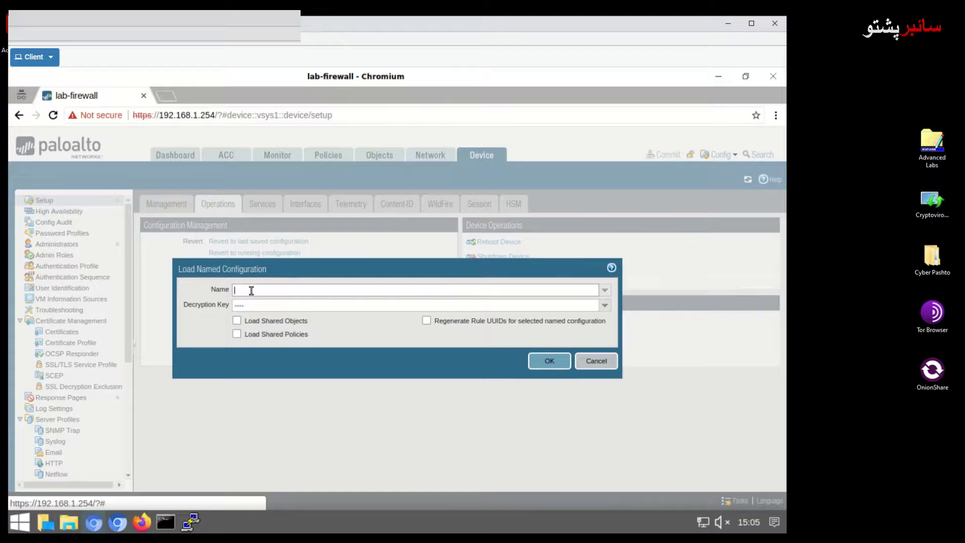
pyautogui.write('pan-')
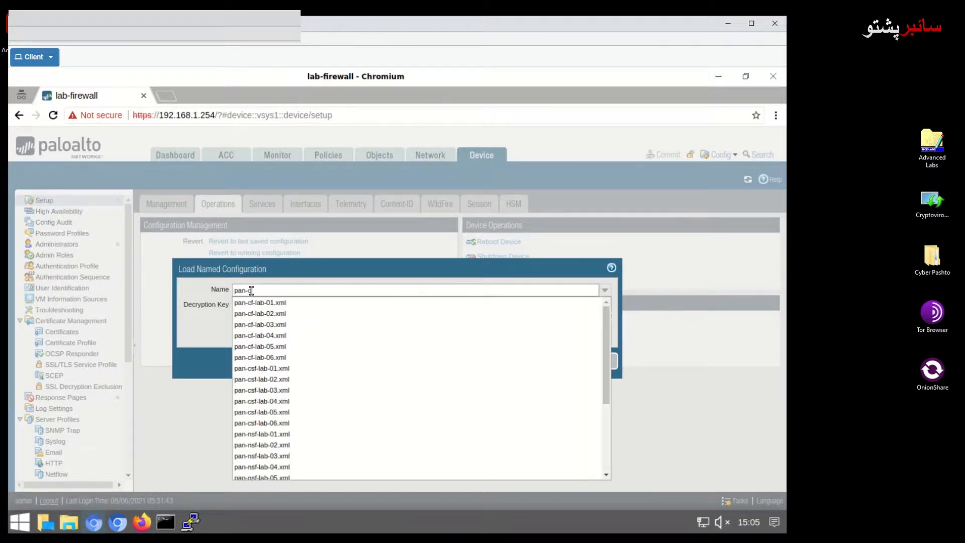
pyautogui.write('c')
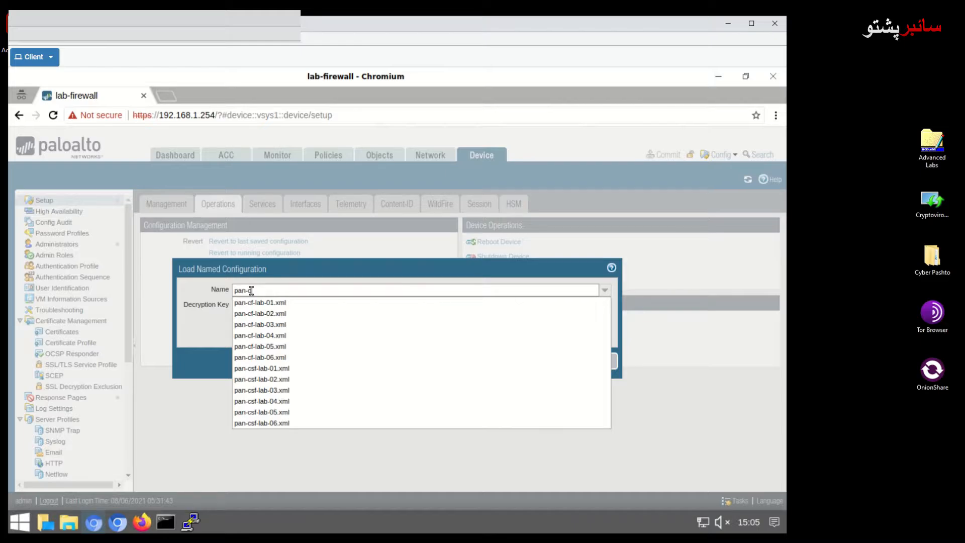
pyautogui.write('f')
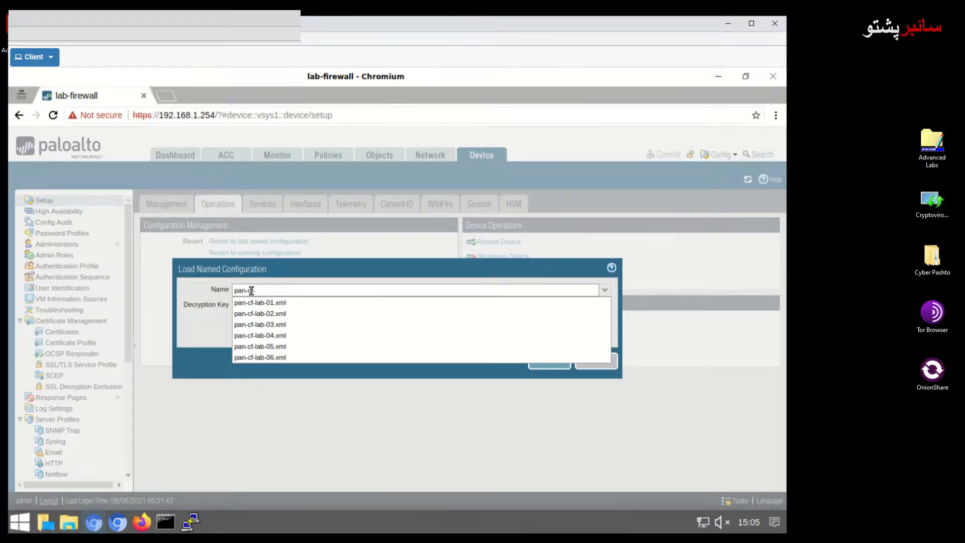
pyautogui.write('-lab-03')
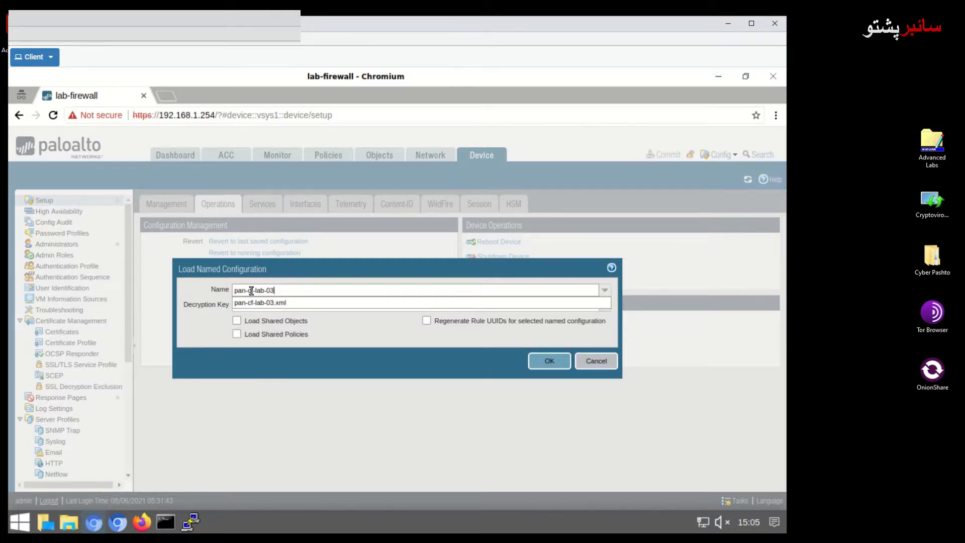
pyautogui.click(269, 302)
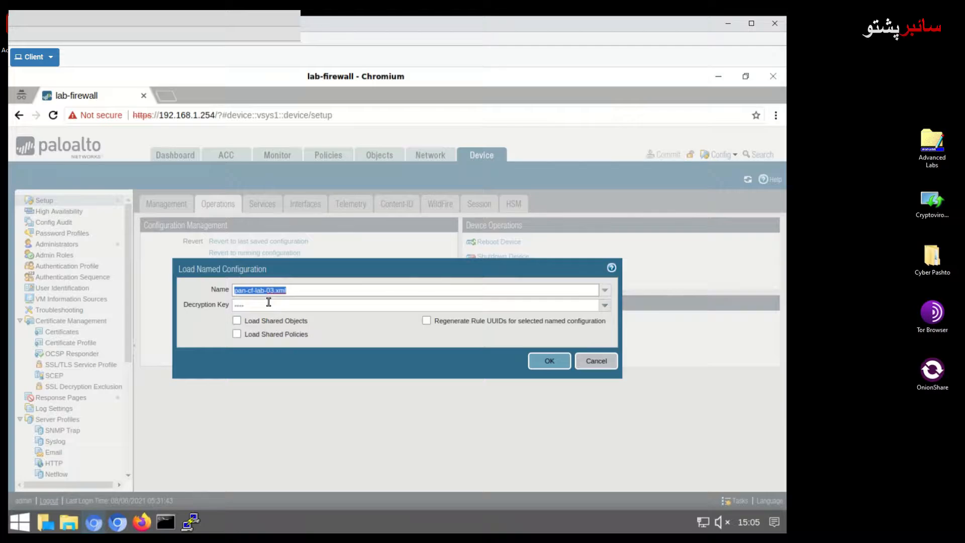
pyautogui.click(547, 362)
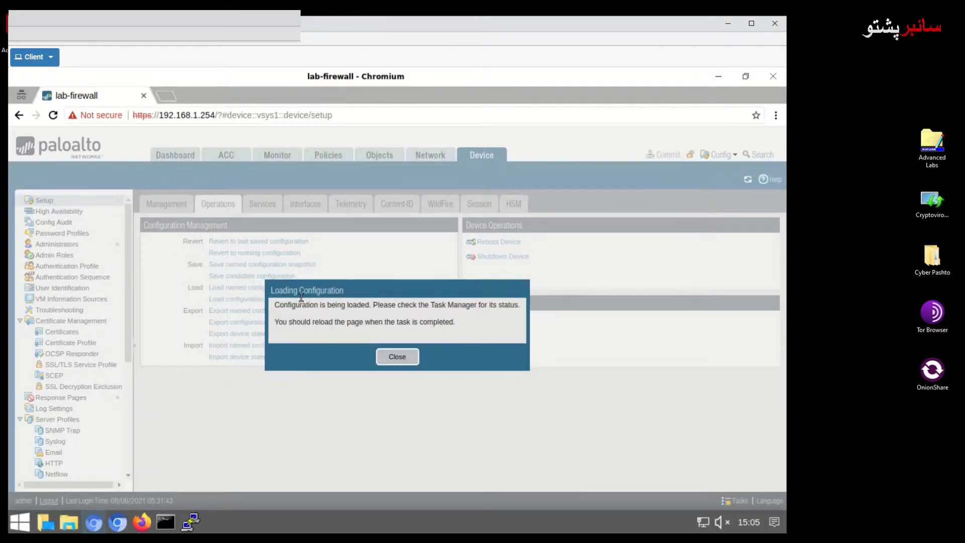
# Confirm in Tasks that the configuration load completed, then bring up the Commit dialog.
pyautogui.click(395, 357)
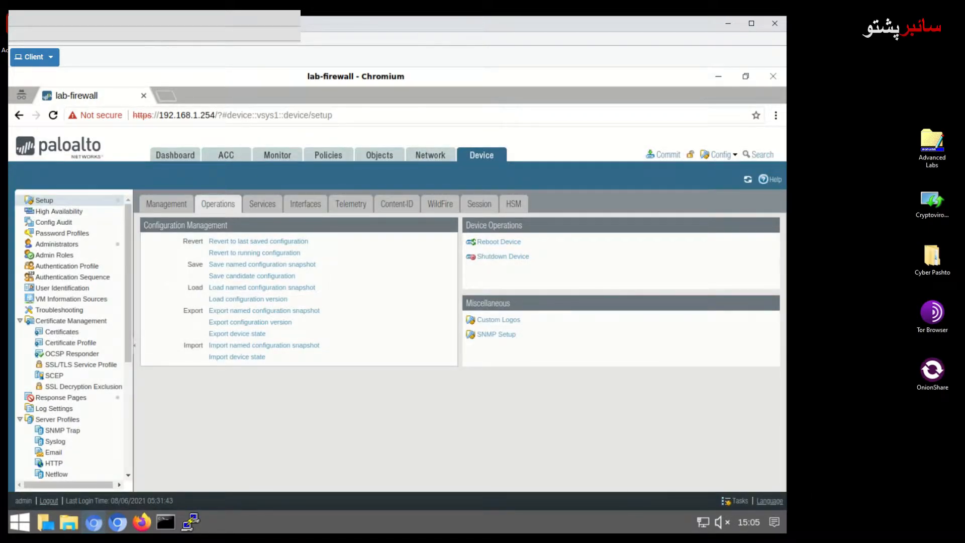
pyautogui.click(738, 501)
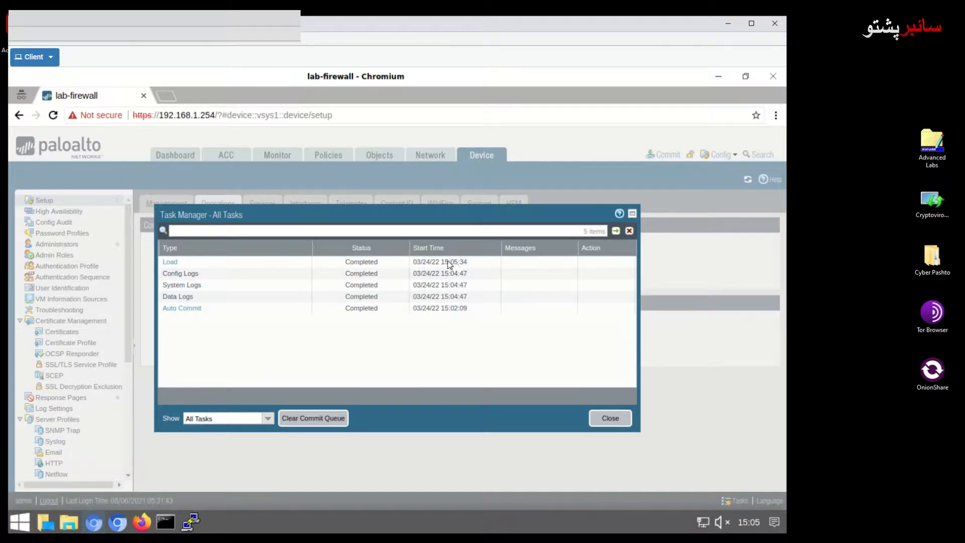
pyautogui.click(610, 419)
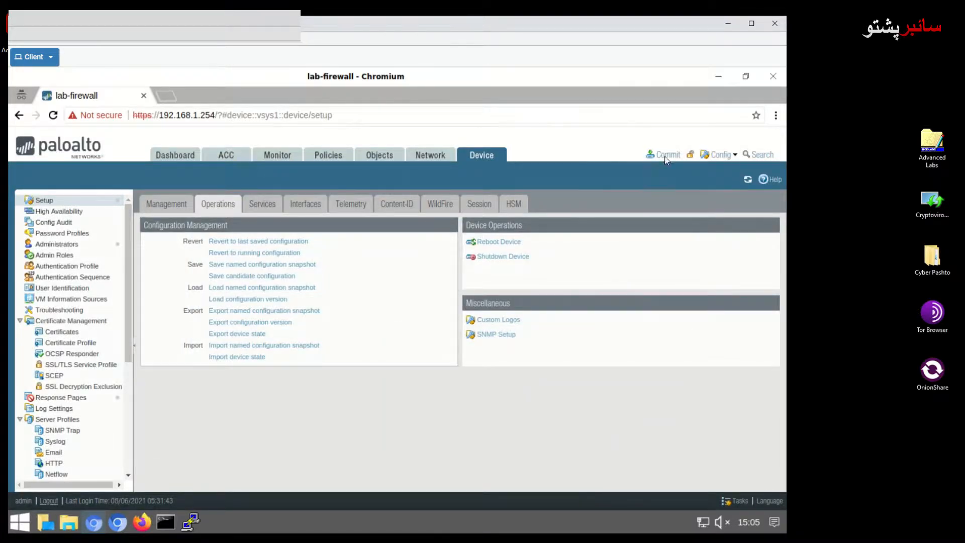
pyautogui.click(740, 501)
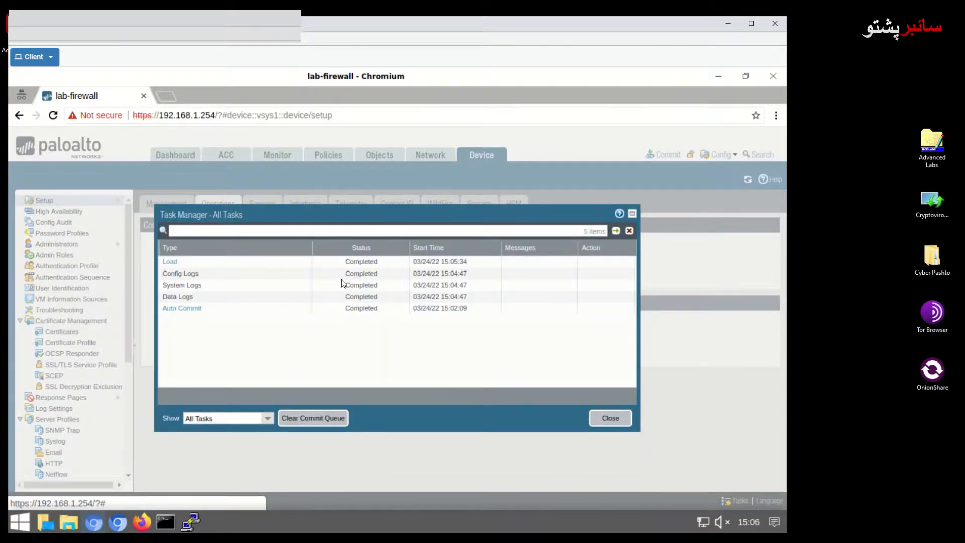
pyautogui.click(625, 425)
pyautogui.click(667, 157)
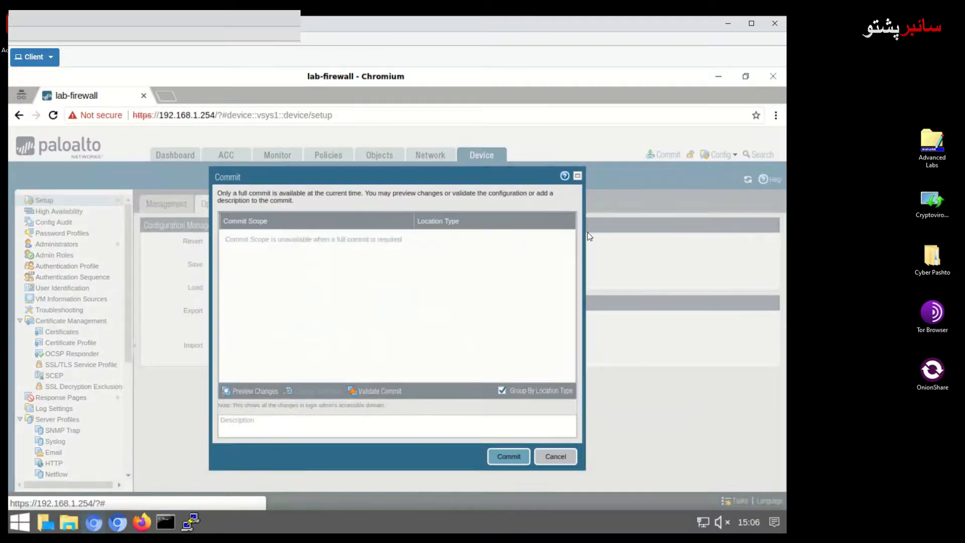
# Commit the loaded configuration and close the status once it shows Completed.
pyautogui.click(509, 456)
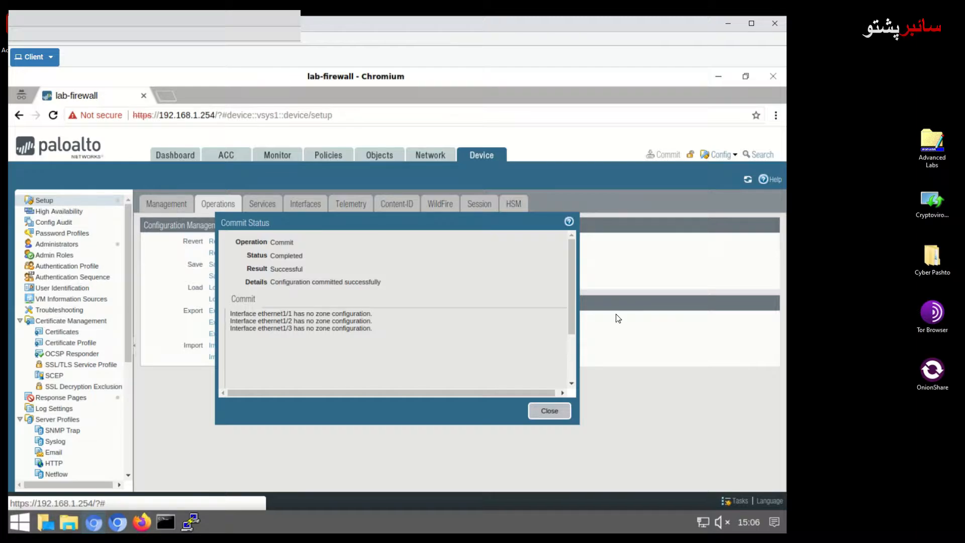
pyautogui.click(550, 412)
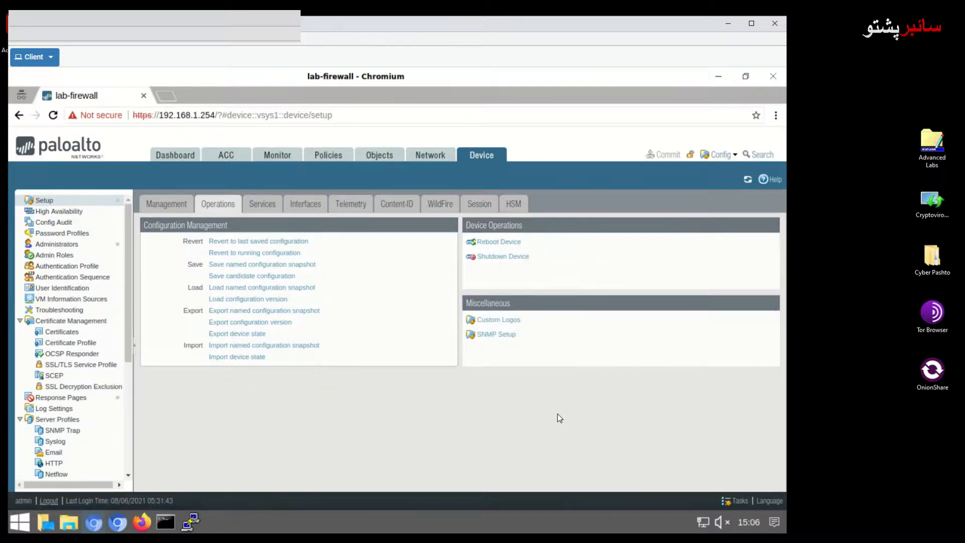
# Go to Network > Zones and start adding a new zone.
pyautogui.click(437, 160)
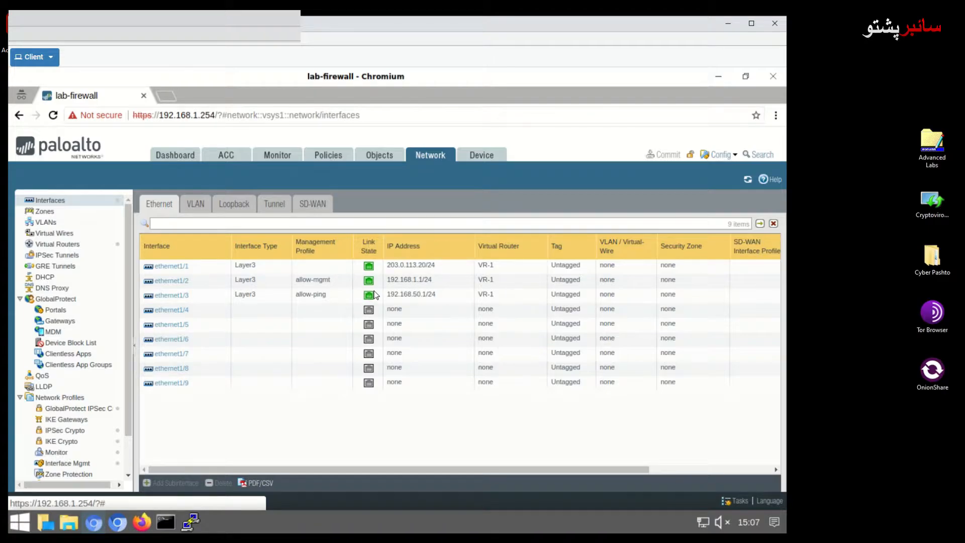
pyautogui.click(51, 213)
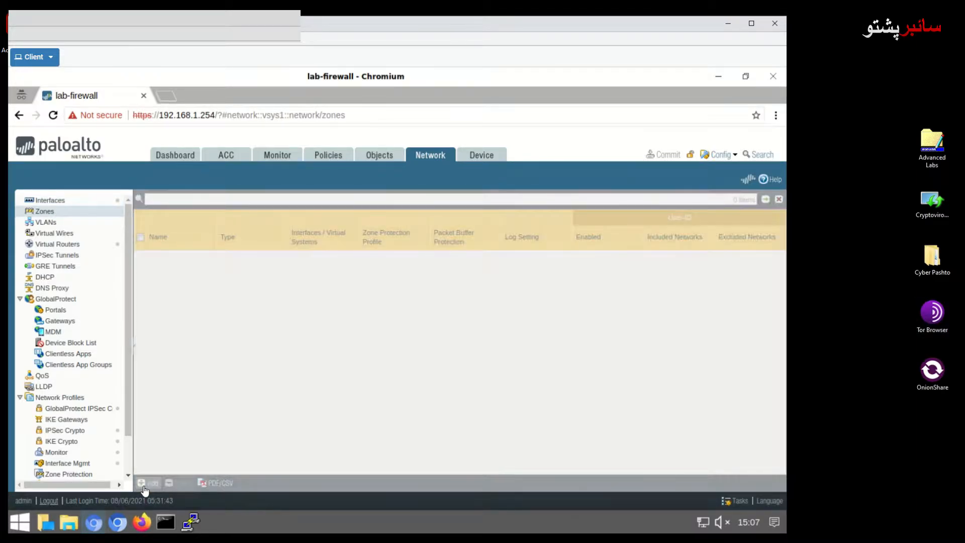
pyautogui.click(147, 484)
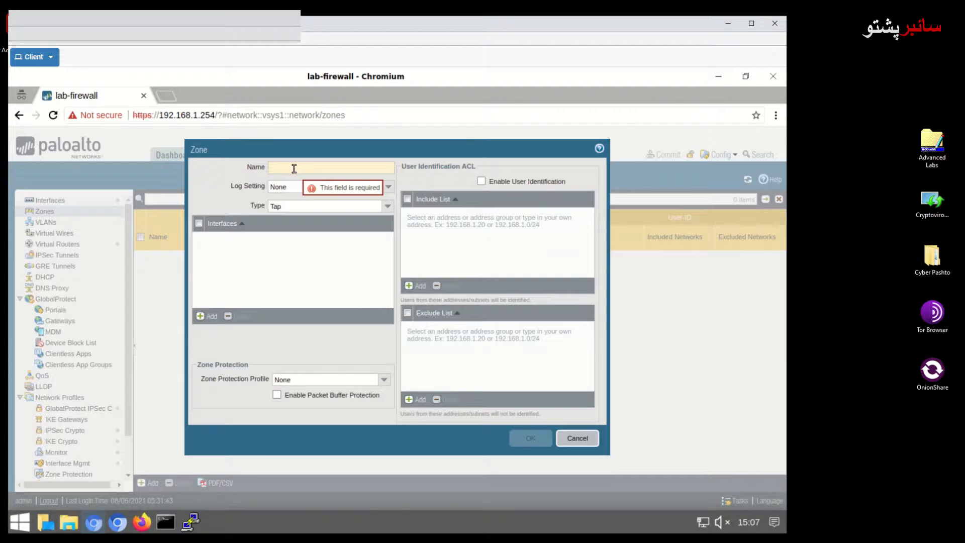
# Create a Layer3 zone named outside.
pyautogui.write('outside')
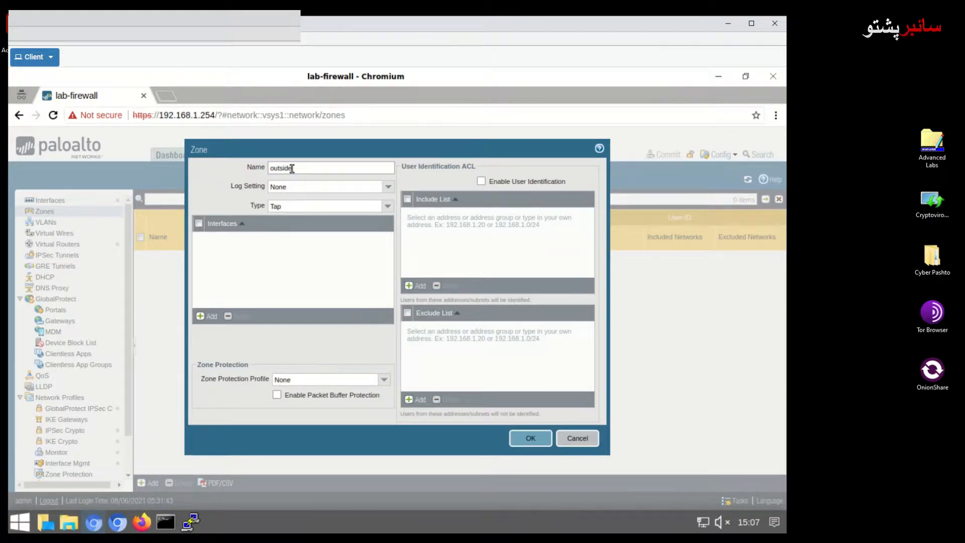
pyautogui.click(388, 207)
pyautogui.click(298, 252)
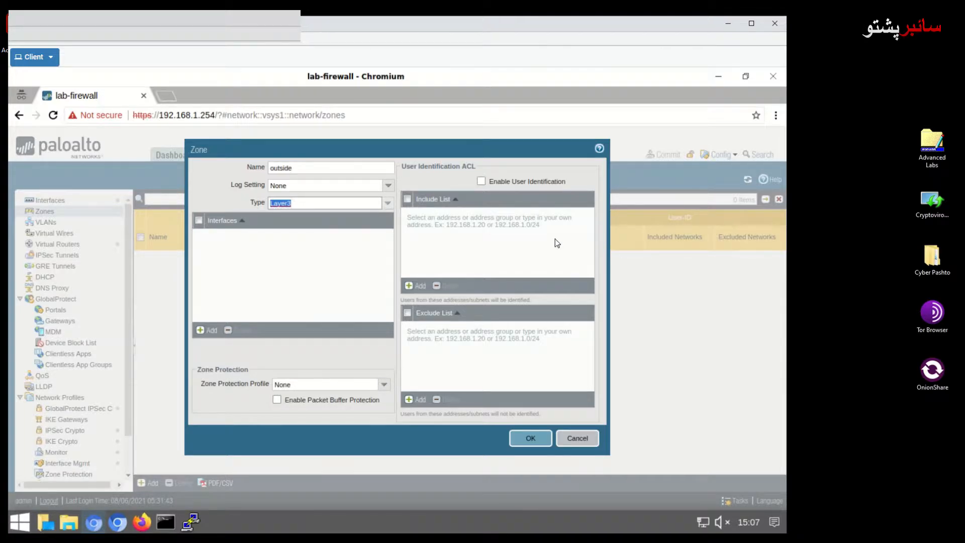
pyautogui.click(528, 439)
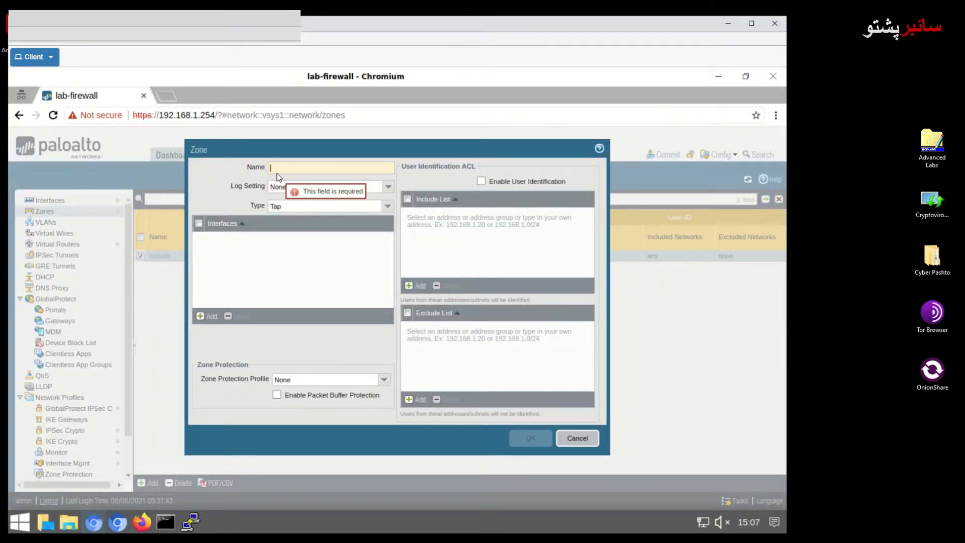
# Create a Layer3 zone named inside.
pyautogui.write('iside')
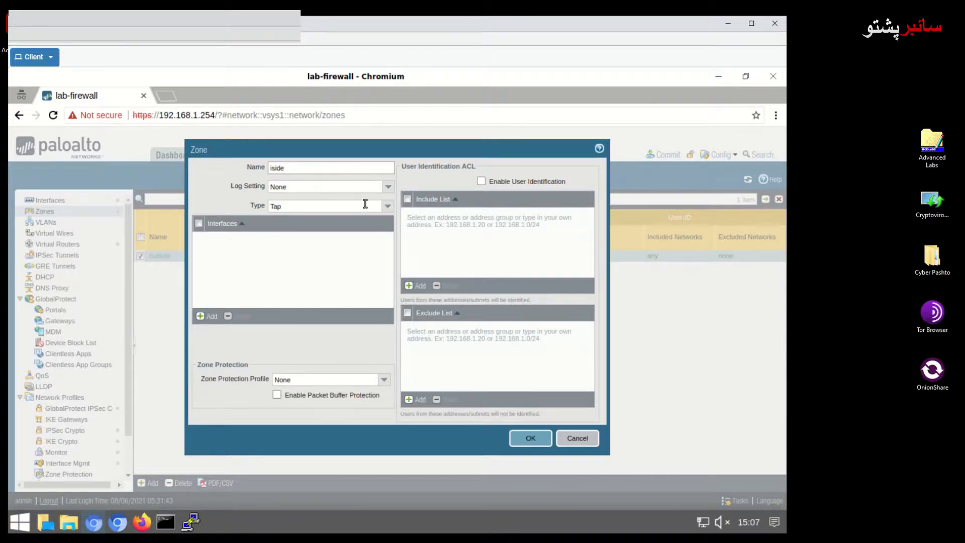
pyautogui.press('BackSpace')
pyautogui.press('BackSpace')
pyautogui.press('BackSpace')
pyautogui.press('BackSpace')
pyautogui.press('BackSpace')
pyautogui.write('inside')
pyautogui.click(388, 206)
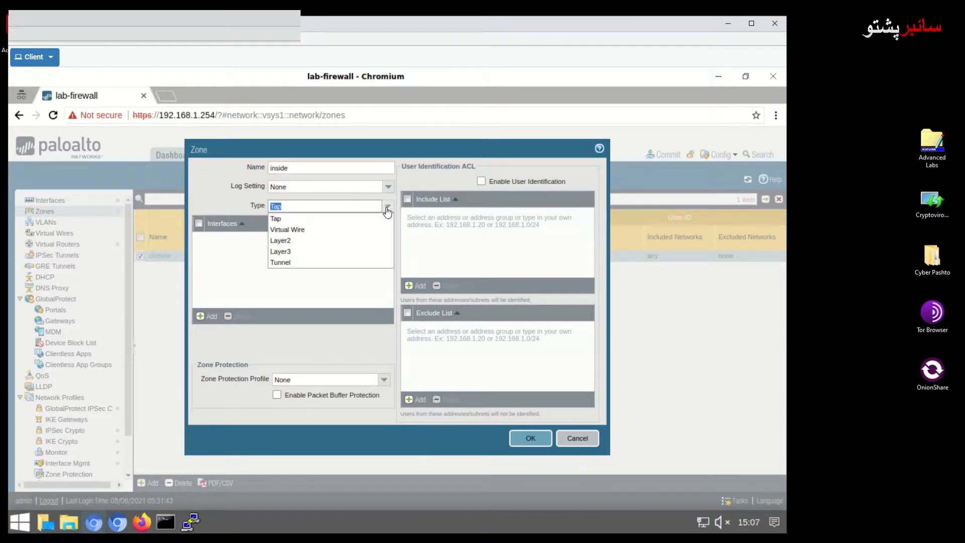
pyautogui.click(306, 257)
pyautogui.click(531, 439)
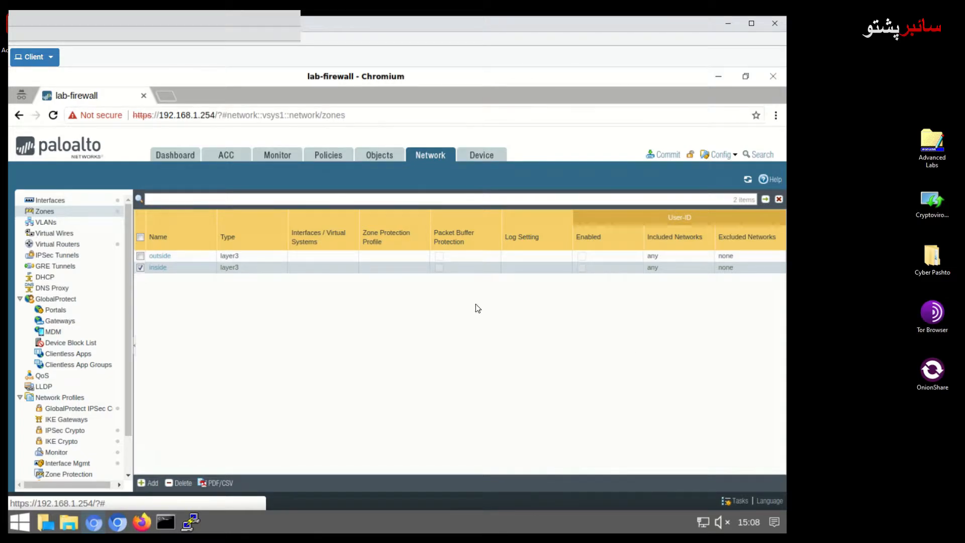
# Add a Layer3 zone named dmz and refresh the Zones list.
pyautogui.click(148, 482)
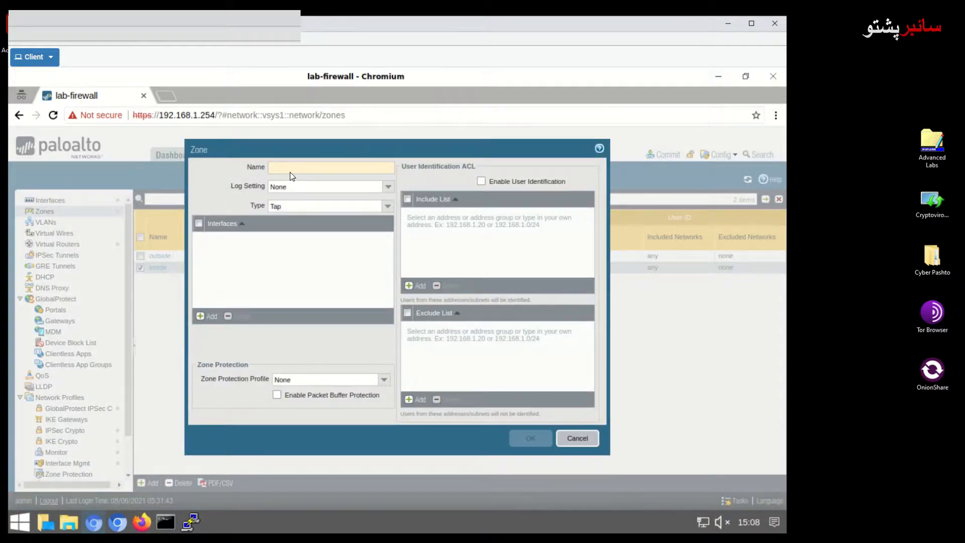
pyautogui.click(290, 171)
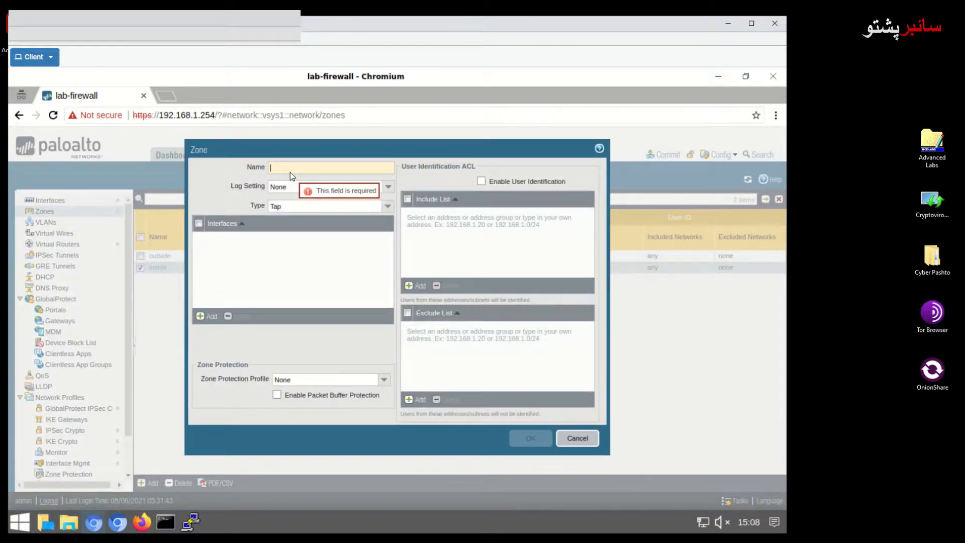
pyautogui.write('dmz')
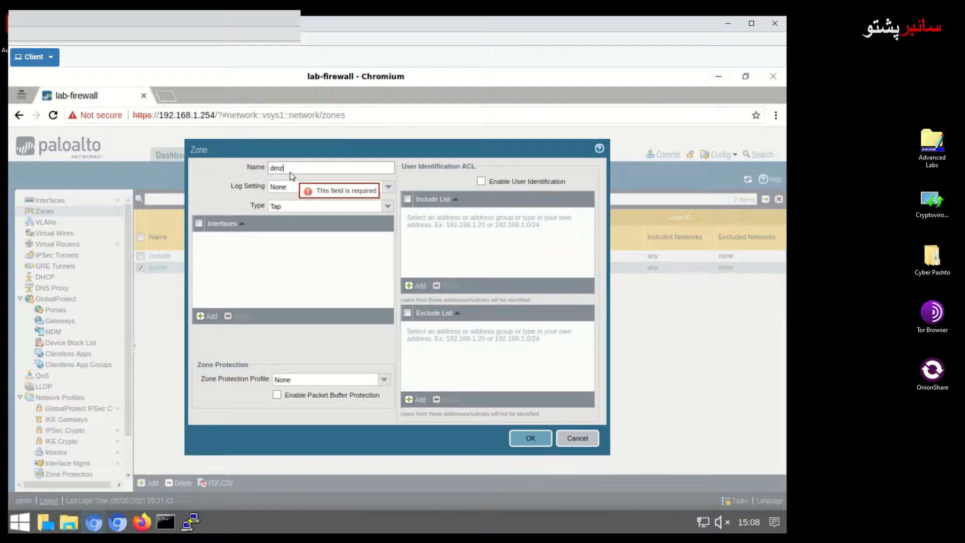
pyautogui.click(388, 206)
pyautogui.click(322, 253)
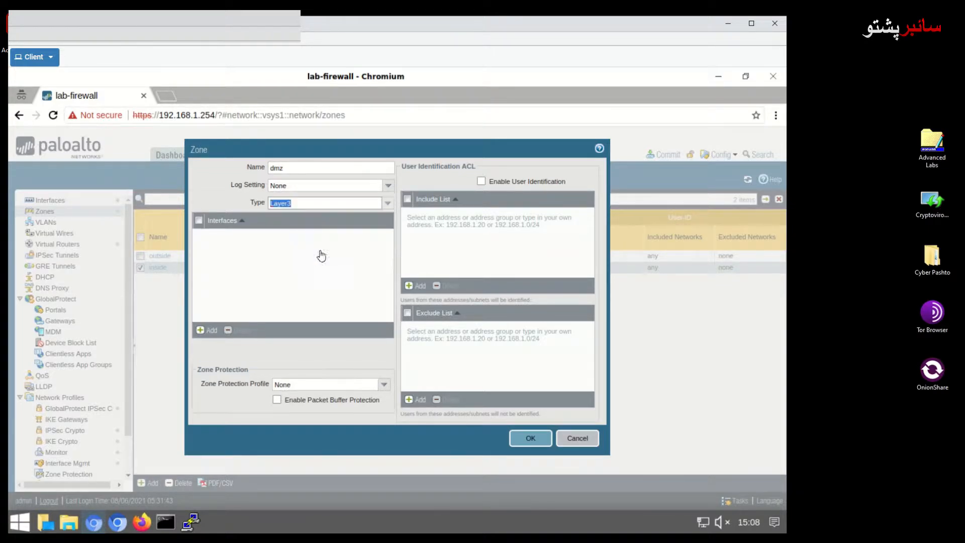
pyautogui.click(523, 439)
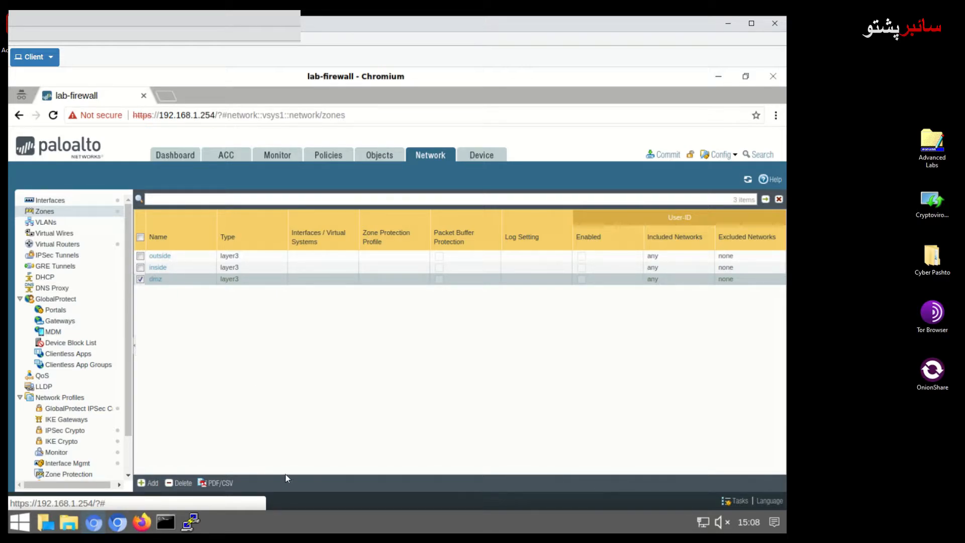
pyautogui.click(431, 158)
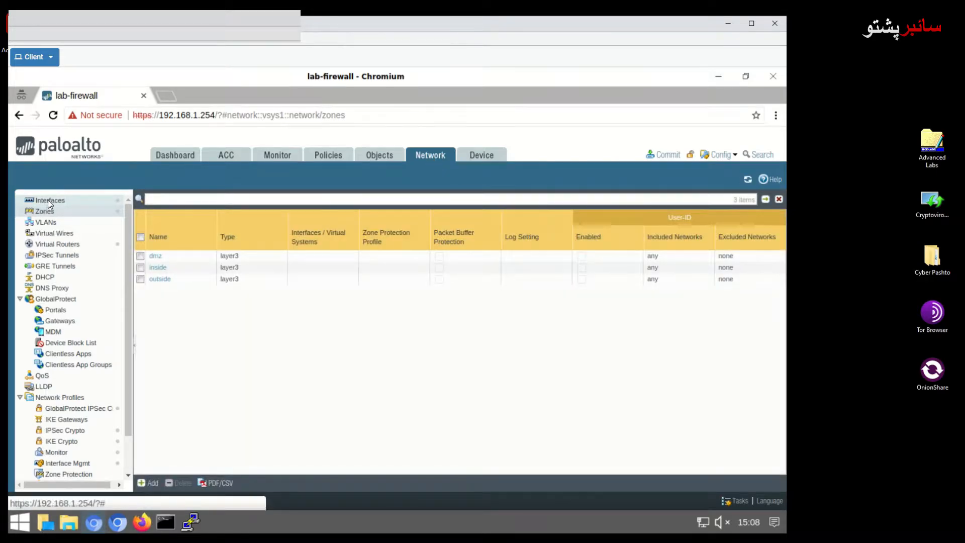
# Assign interface ethernet1/1 to the outside security zone.
pyautogui.click(48, 202)
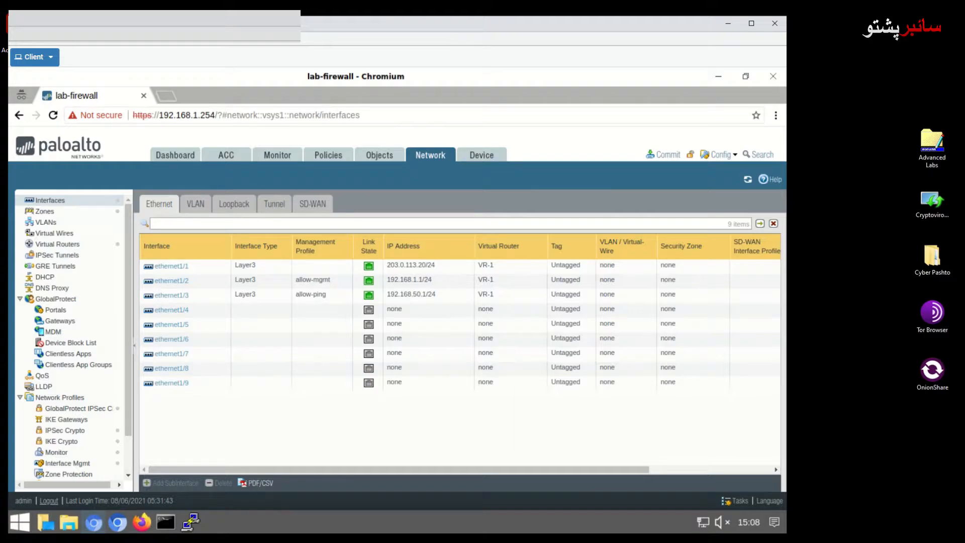
pyautogui.click(171, 271)
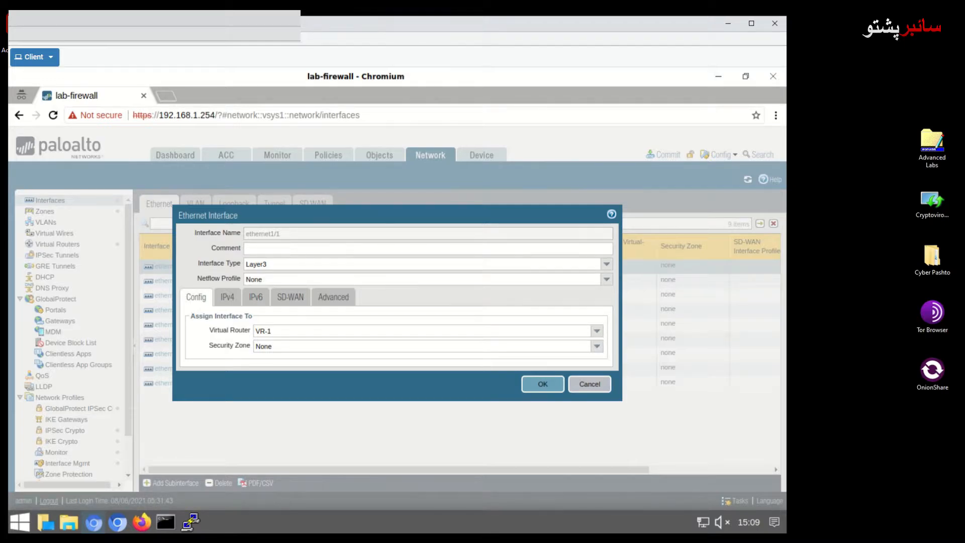
pyautogui.click(319, 348)
pyautogui.click(597, 347)
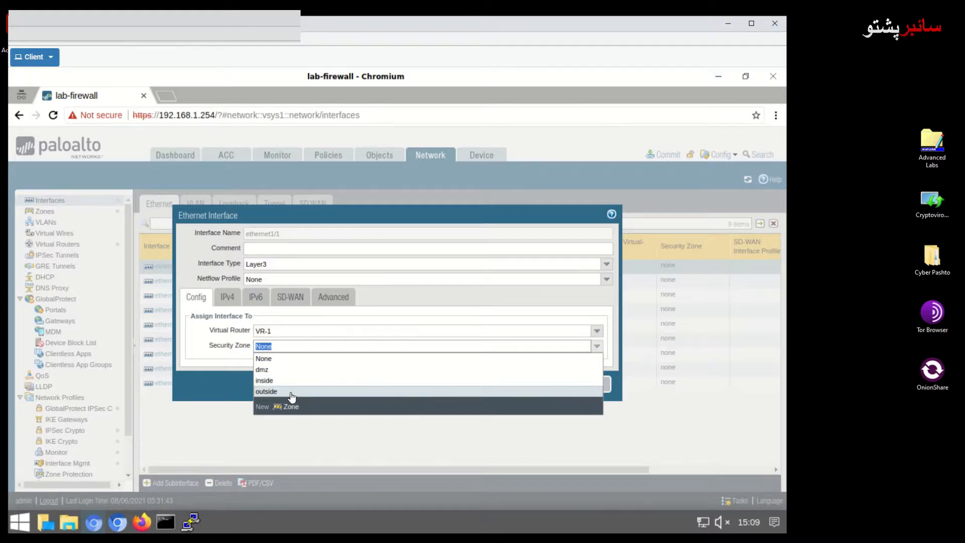
pyautogui.click(291, 392)
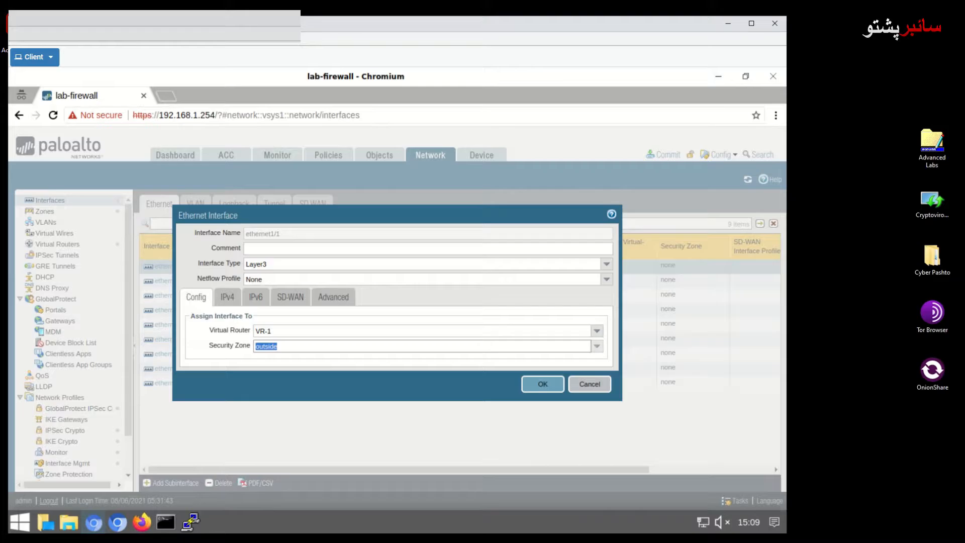
pyautogui.click(543, 385)
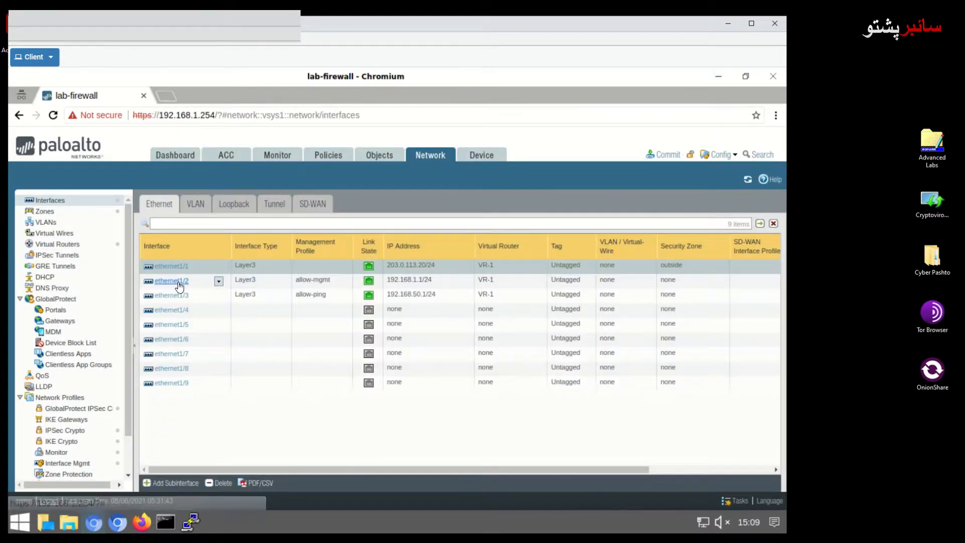
# Assign ethernet1/2 to the inside security zone, accepting the management profile warning.
pyautogui.click(178, 283)
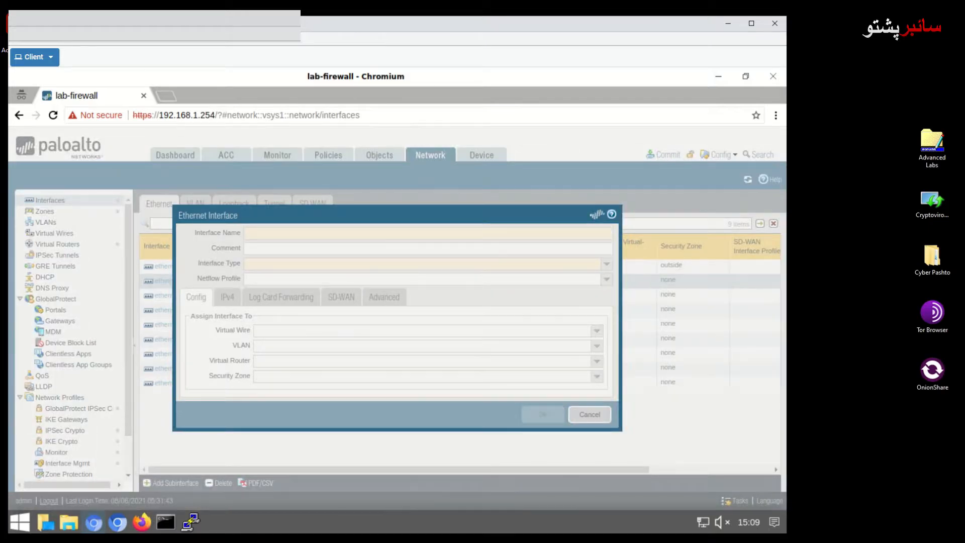
pyautogui.click(323, 347)
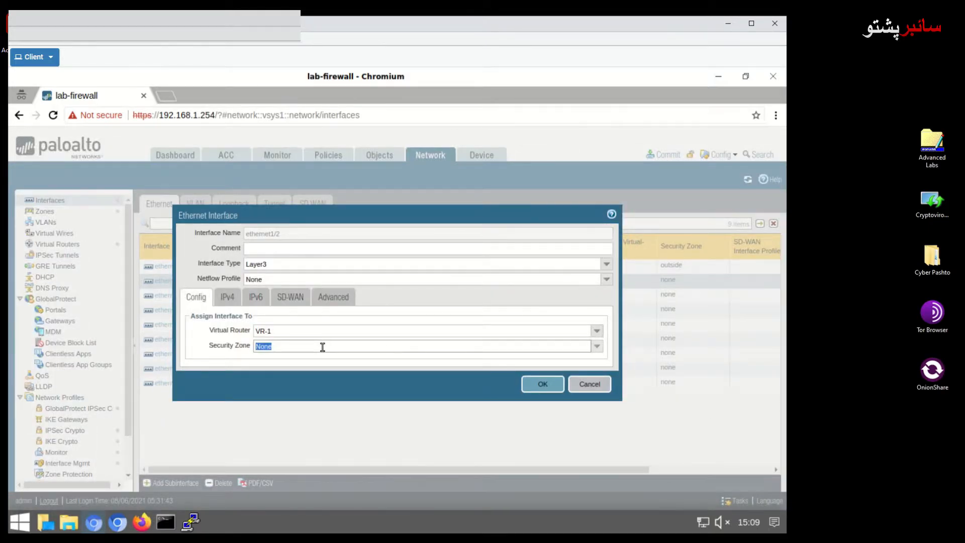
pyautogui.click(597, 348)
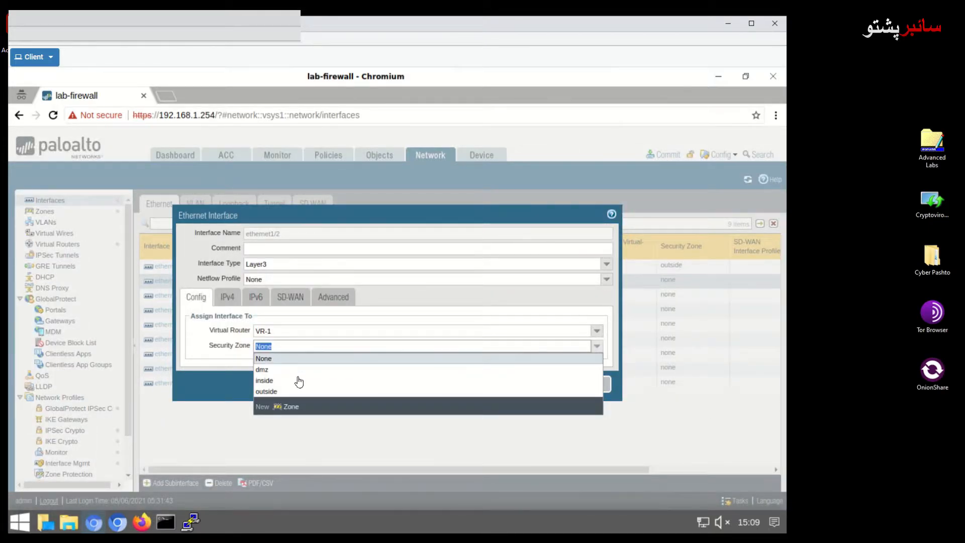
pyautogui.click(276, 382)
pyautogui.click(543, 384)
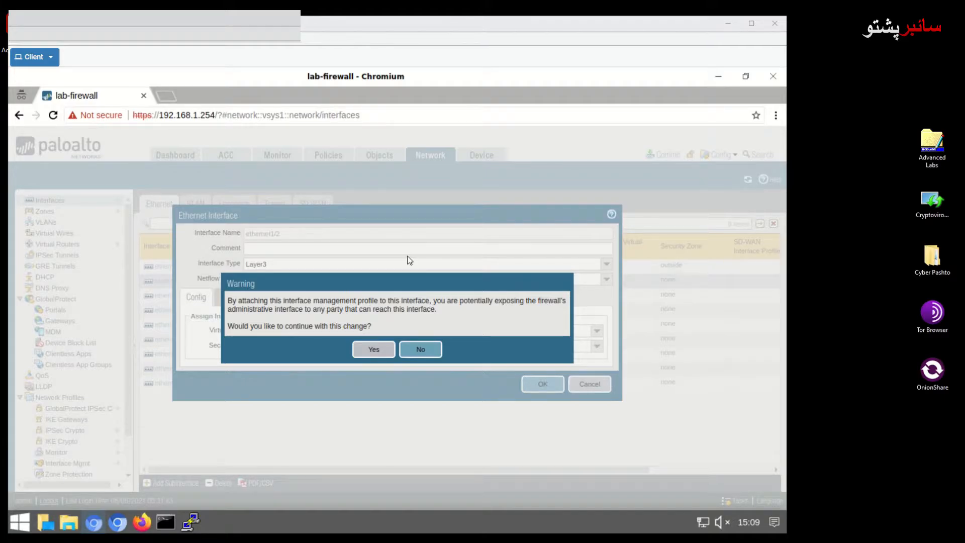
pyautogui.click(377, 350)
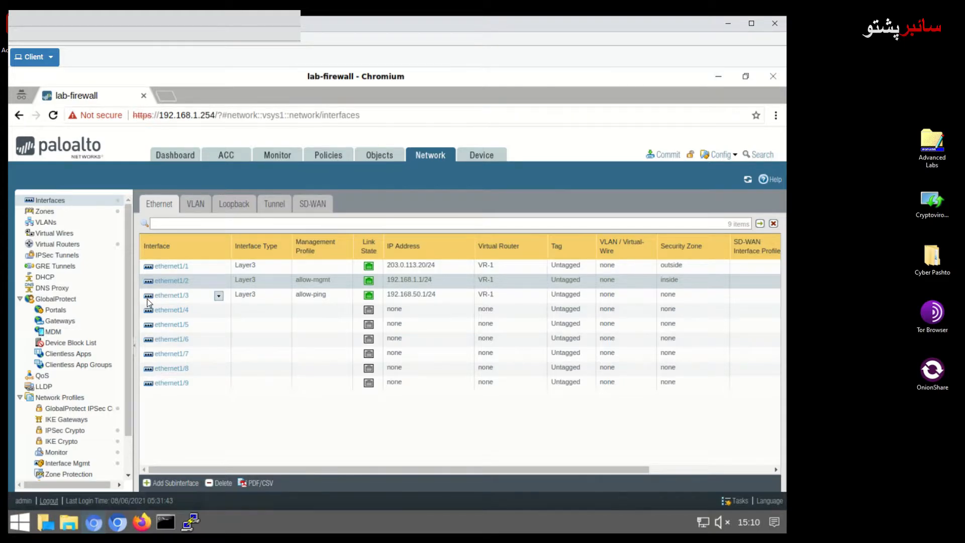
# Put ethernet1/3 (192.168.50.1/24) into the dmz security zone.
pyautogui.click(183, 299)
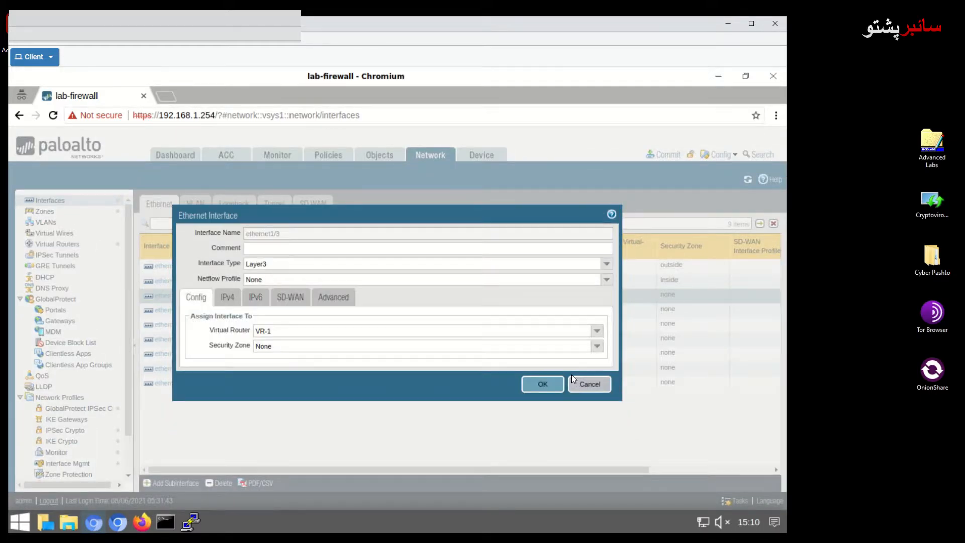
pyautogui.click(597, 346)
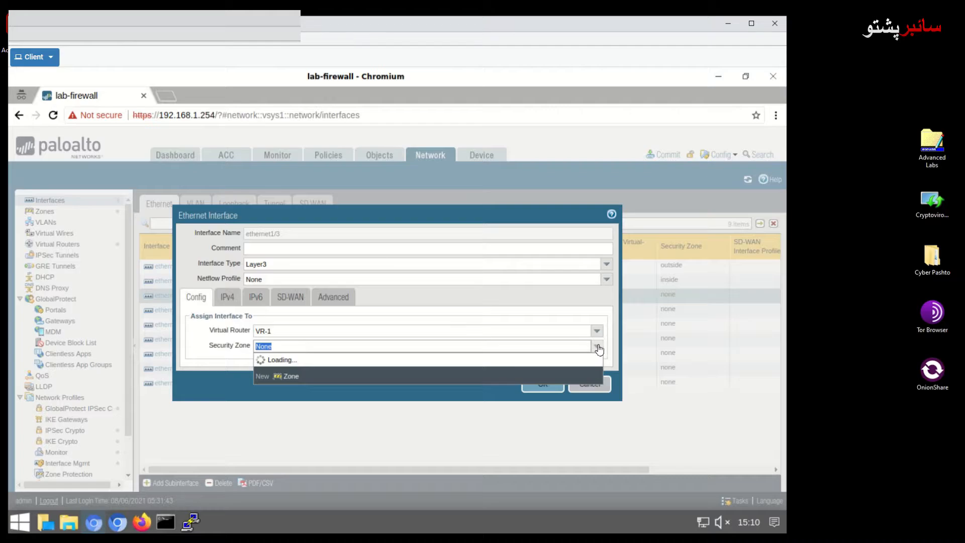
pyautogui.click(265, 370)
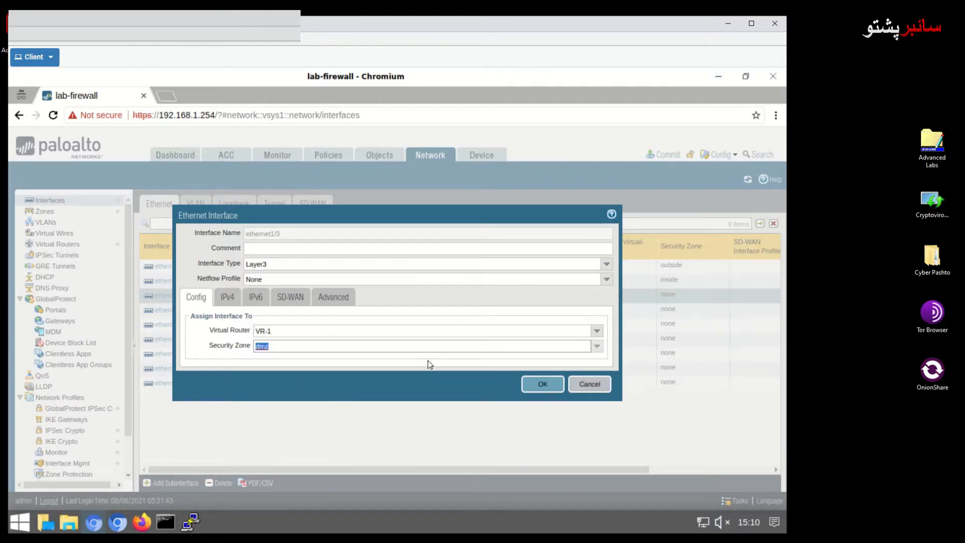
pyautogui.click(542, 385)
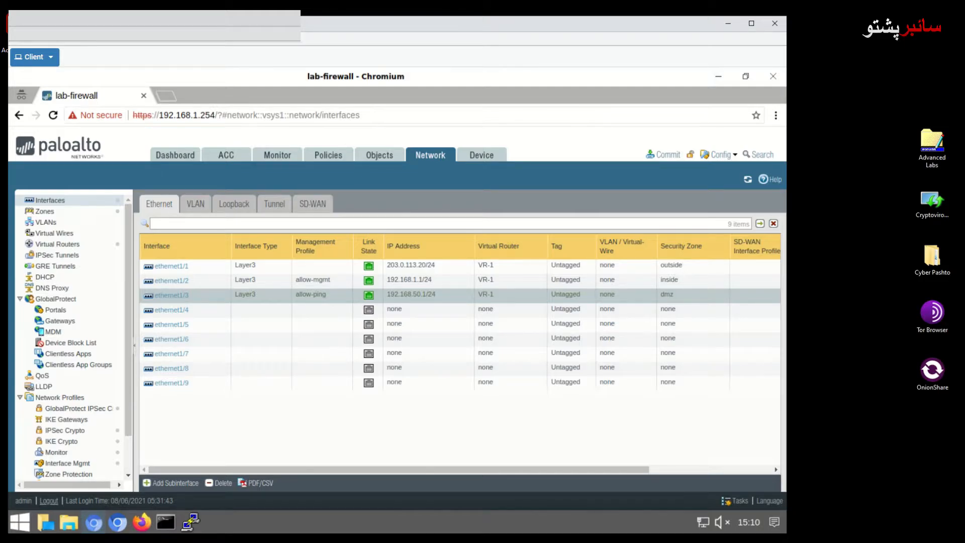
# Show the Policies Security rulebase with its intrazone-default and interzone-default rules.
pyautogui.click(324, 156)
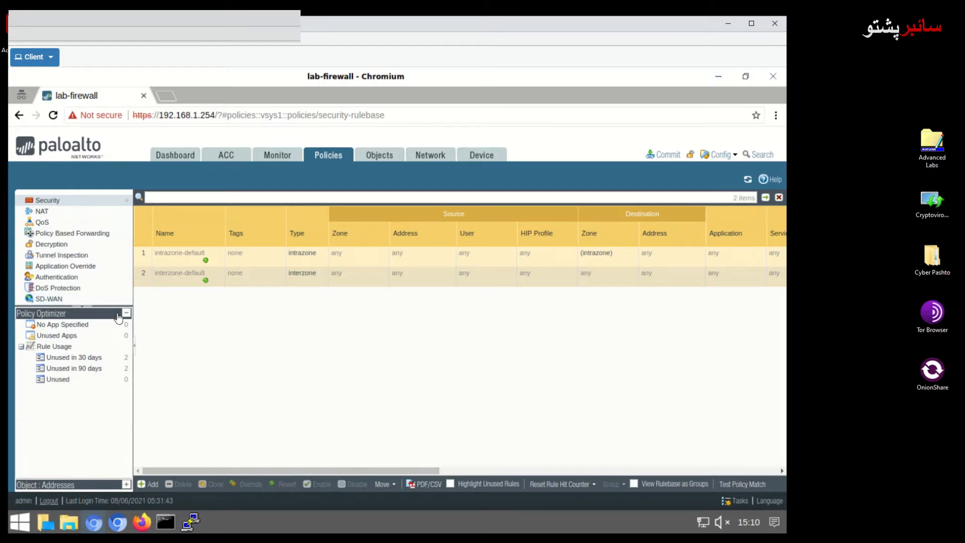
pyautogui.click(51, 203)
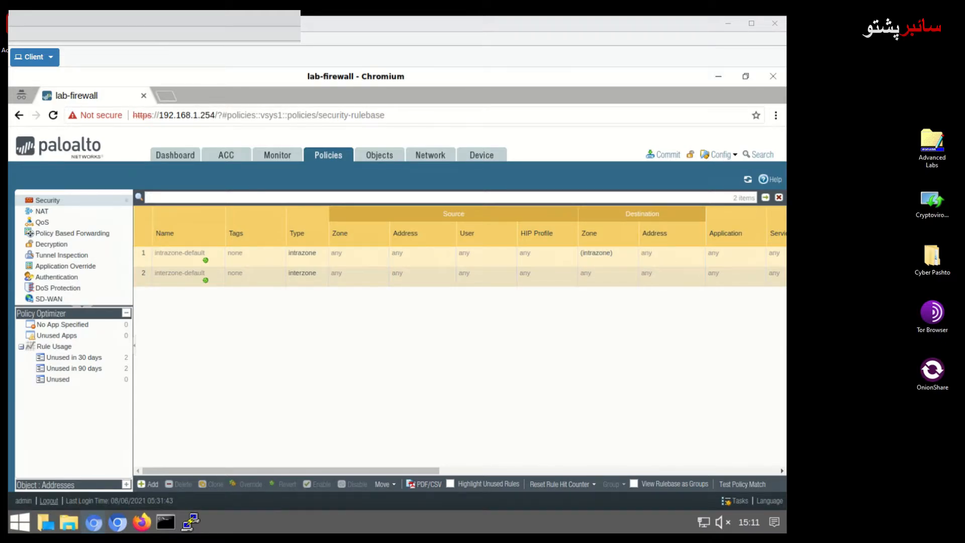
# Add a new security rule named 'Allow-Inside-Out', correcting the capital I and O.
pyautogui.click(149, 484)
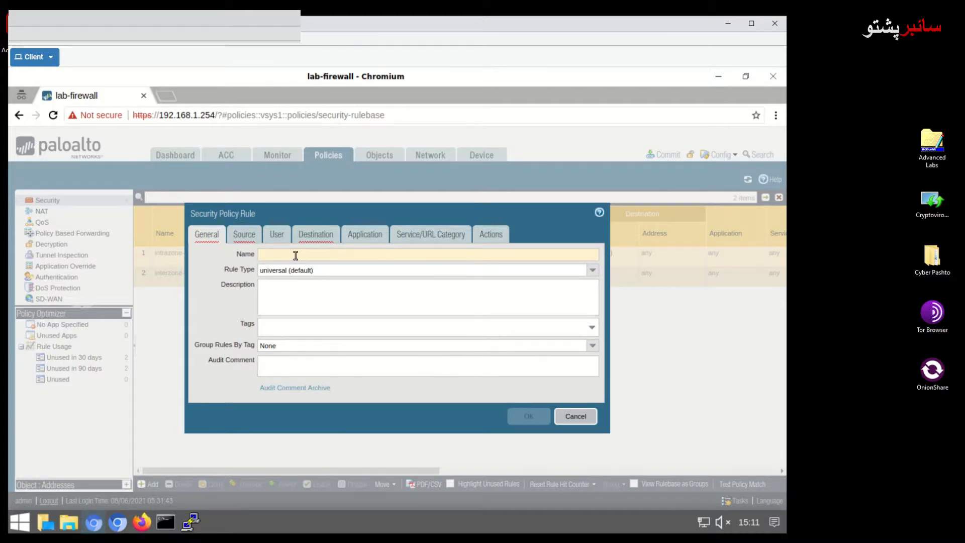
pyautogui.write('A')
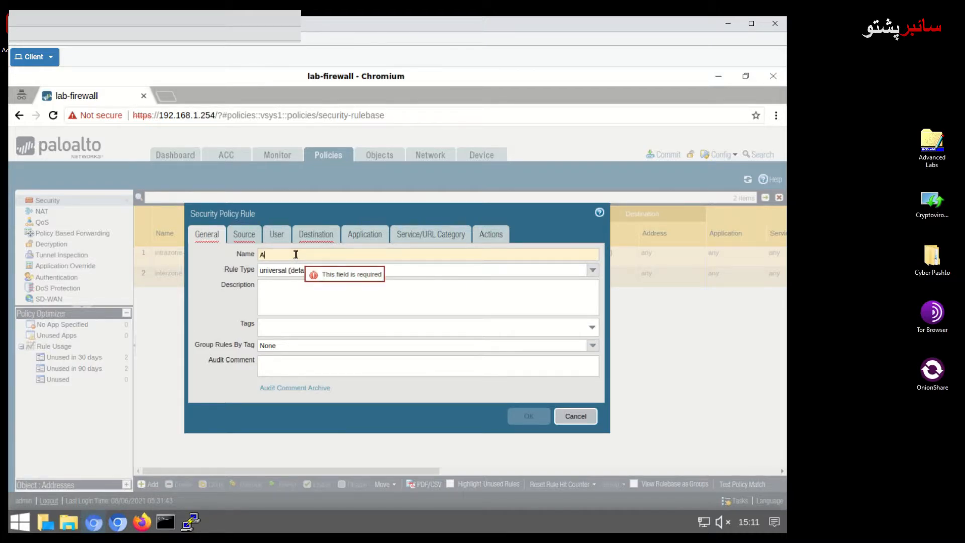
pyautogui.write('llo')
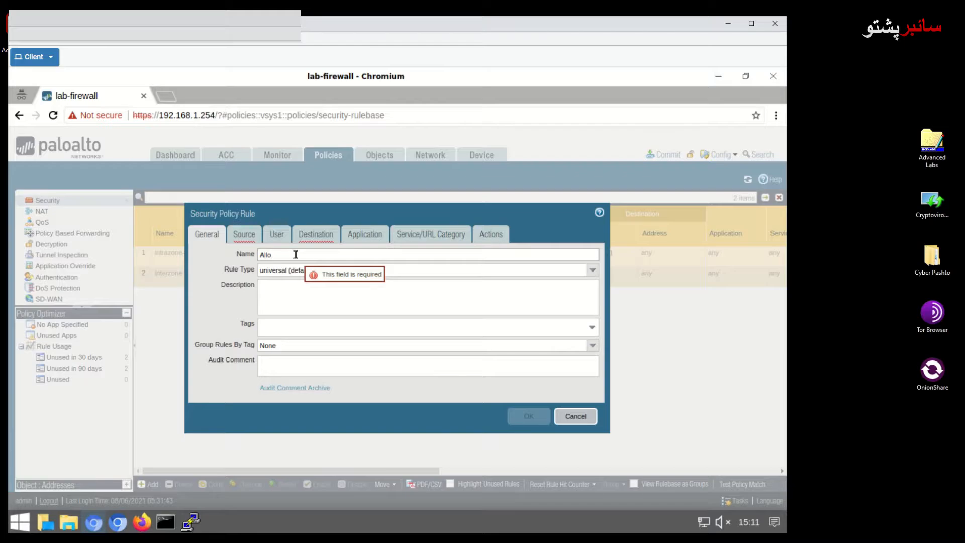
pyautogui.write('w')
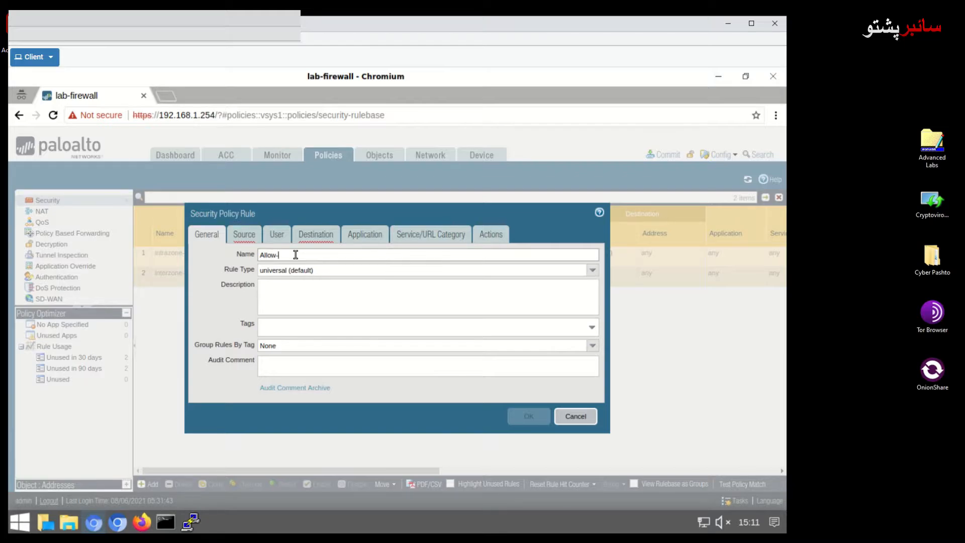
pyautogui.write('-')
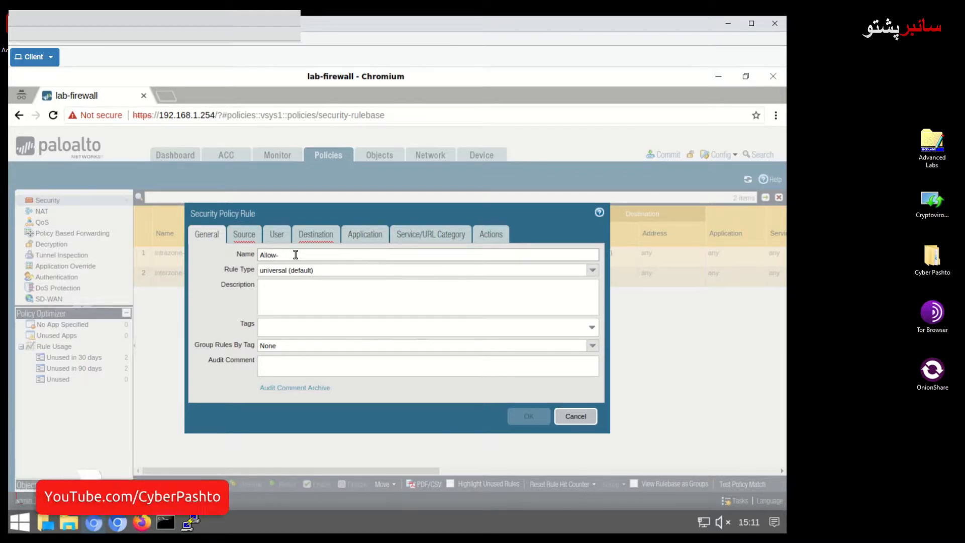
pyautogui.write('inside')
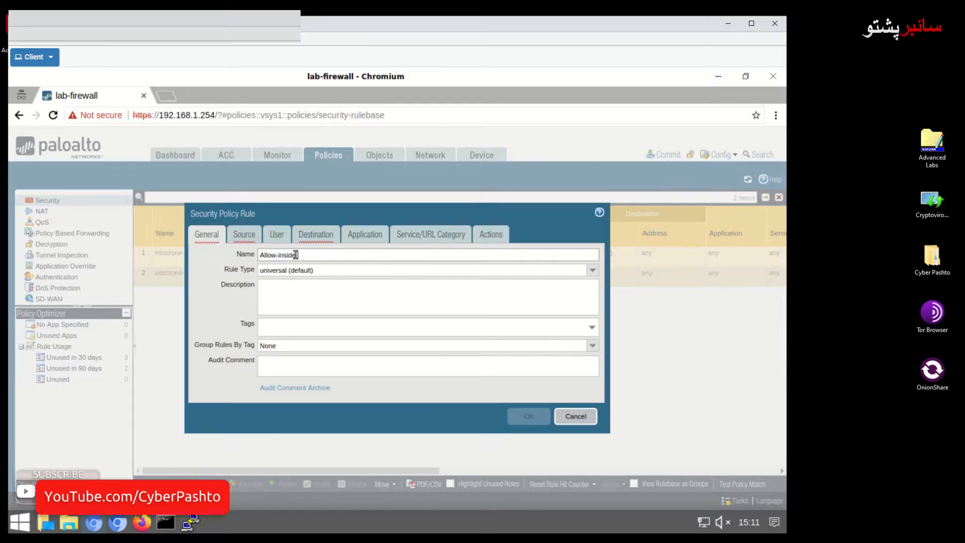
pyautogui.write('-out')
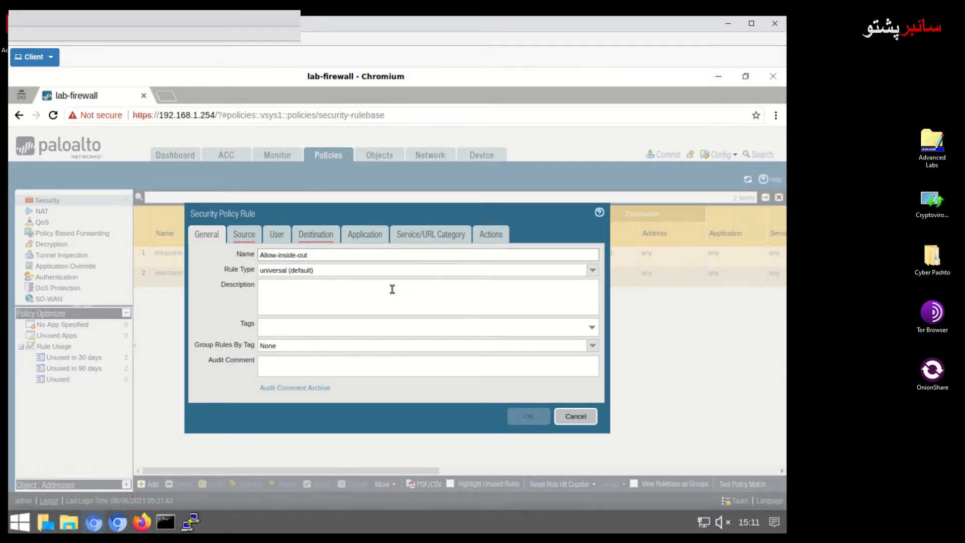
pyautogui.click(283, 255)
pyautogui.press('BackSpace')
pyautogui.write('I')
pyautogui.press('Right')
pyautogui.press('Right')
pyautogui.press('BackSpace')
pyautogui.write('O')
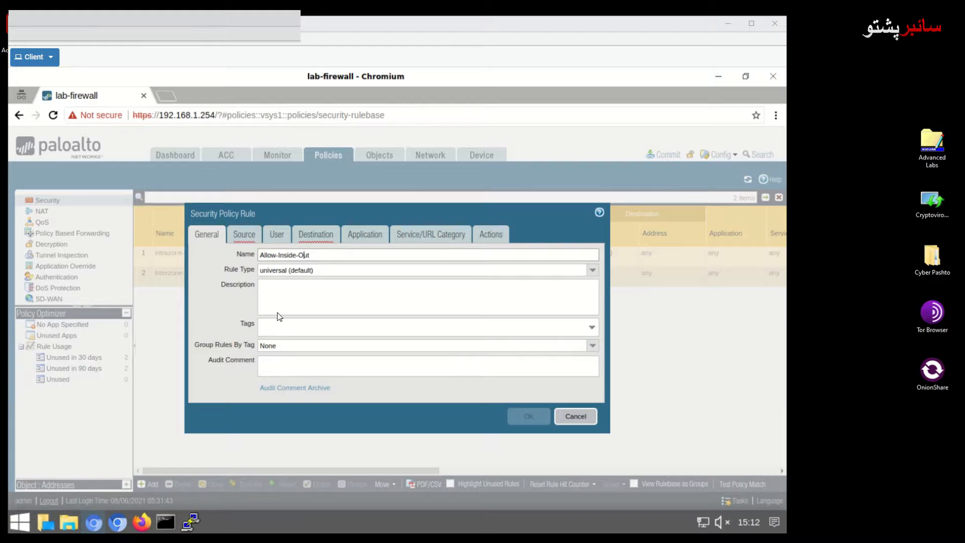
pyautogui.click(246, 237)
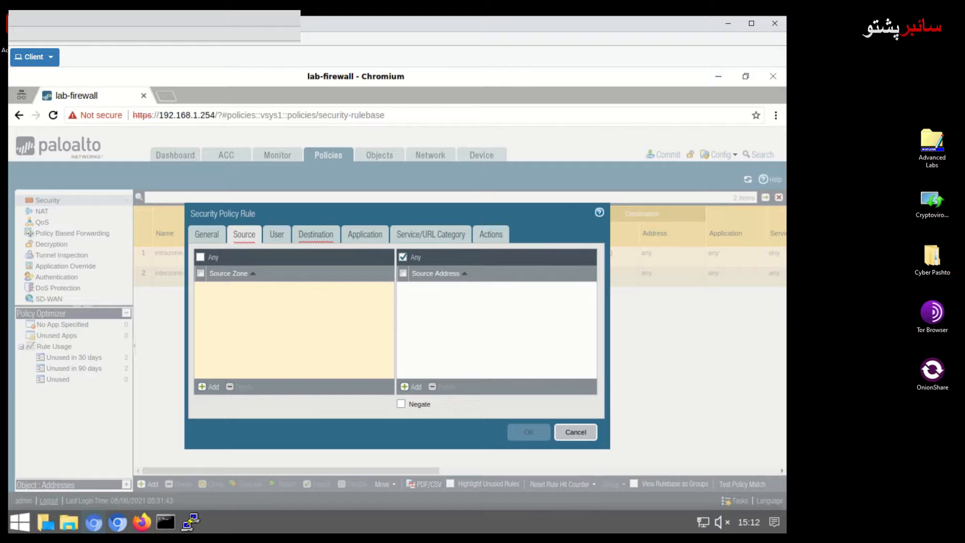
# Set the Allow-Inside-Out rule's source zone to inside.
pyautogui.click(208, 386)
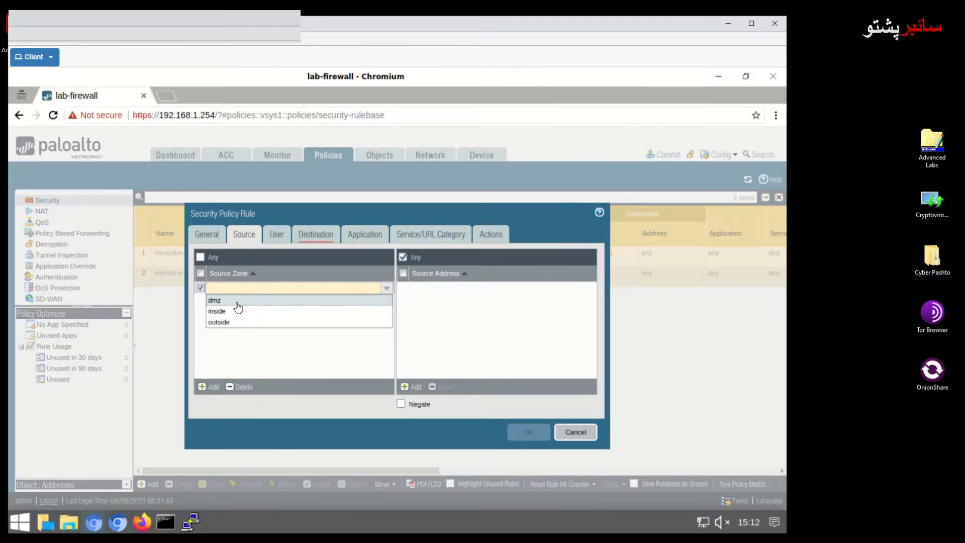
pyautogui.click(239, 312)
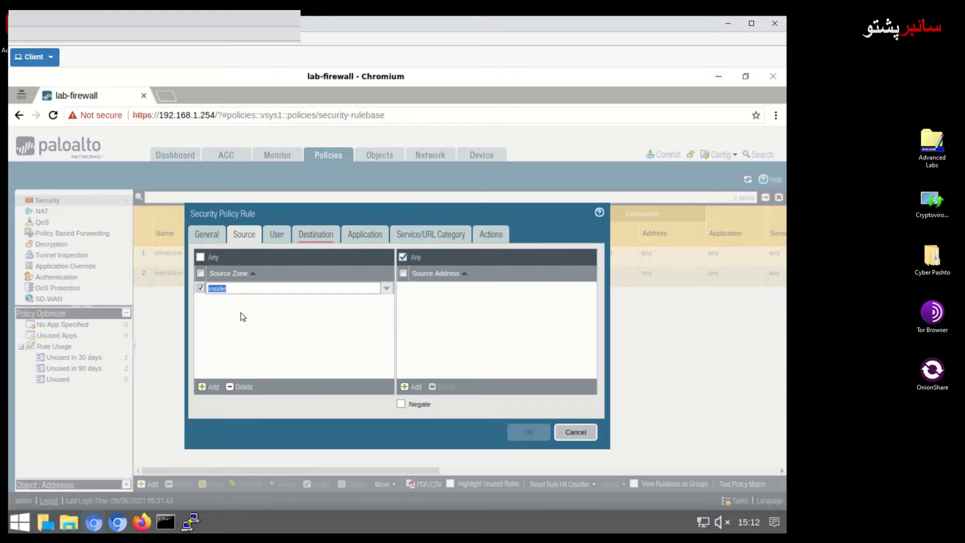
pyautogui.click(243, 317)
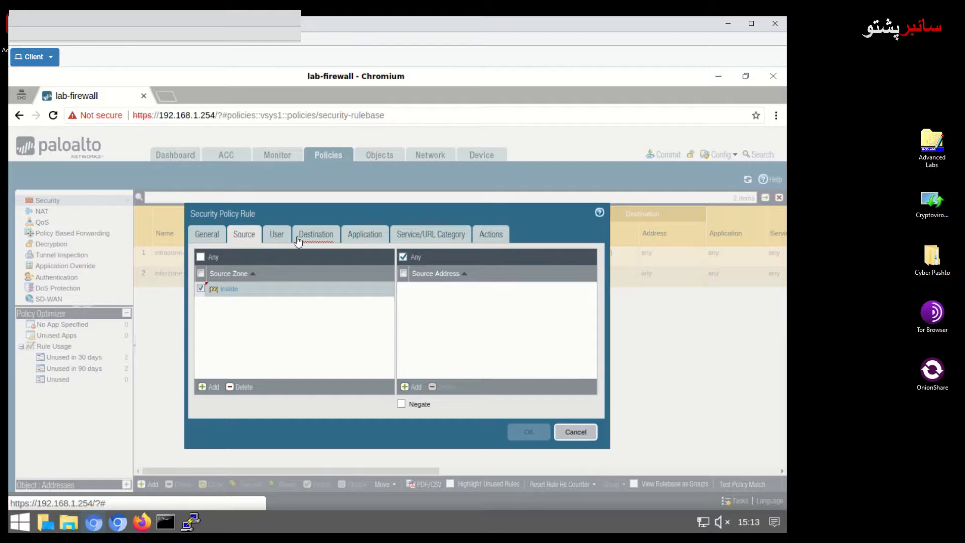
pyautogui.click(329, 239)
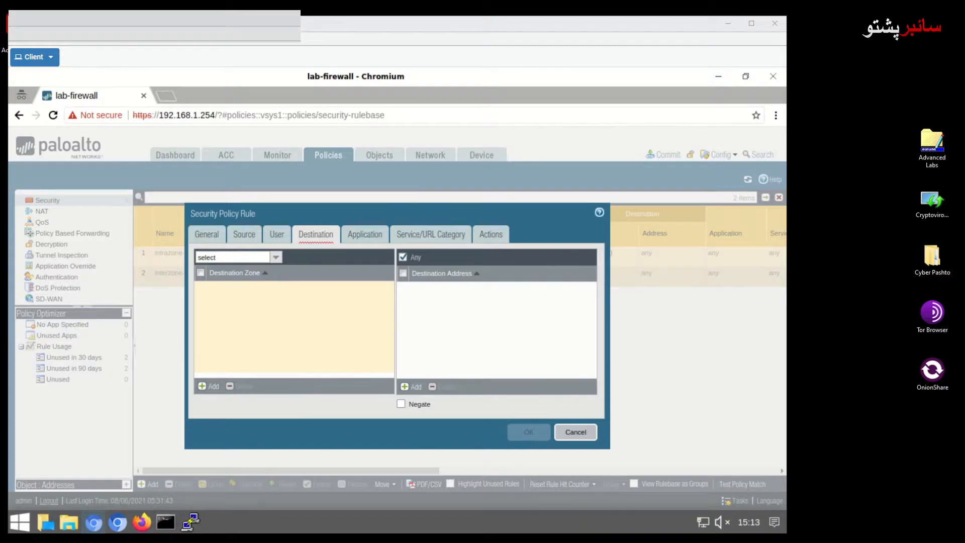
# Set the Allow-Inside-Out rule's destination zone to outside.
pyautogui.moveTo(372, 335)
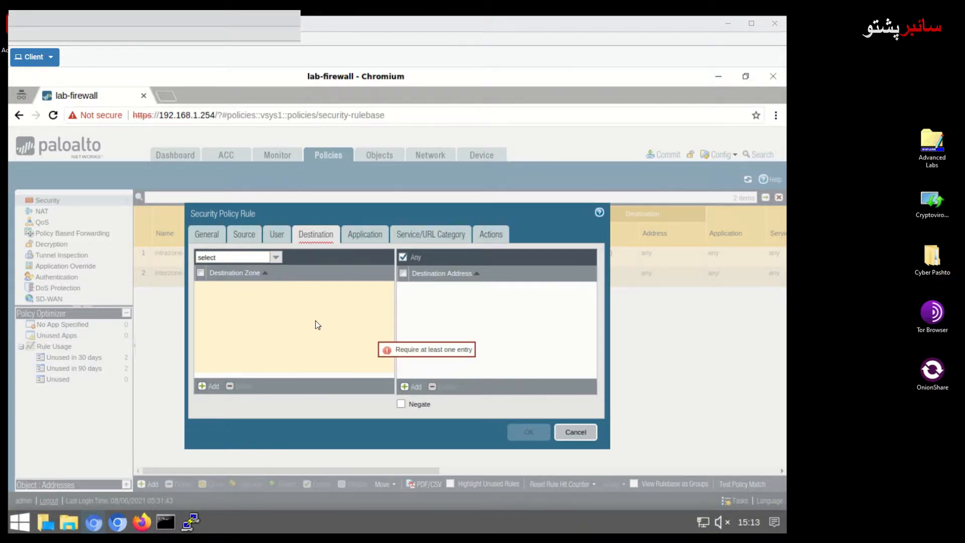
pyautogui.click(209, 386)
pyautogui.click(220, 321)
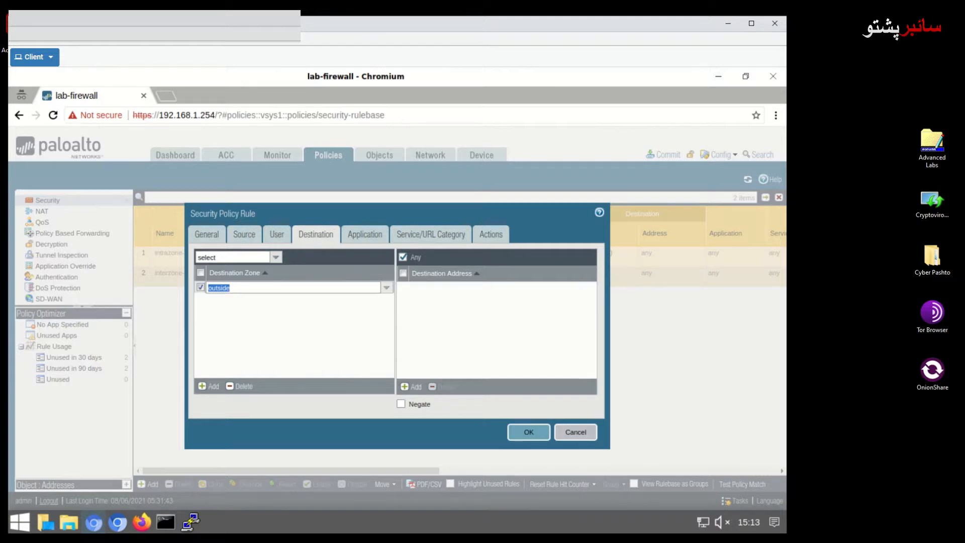
pyautogui.click(368, 236)
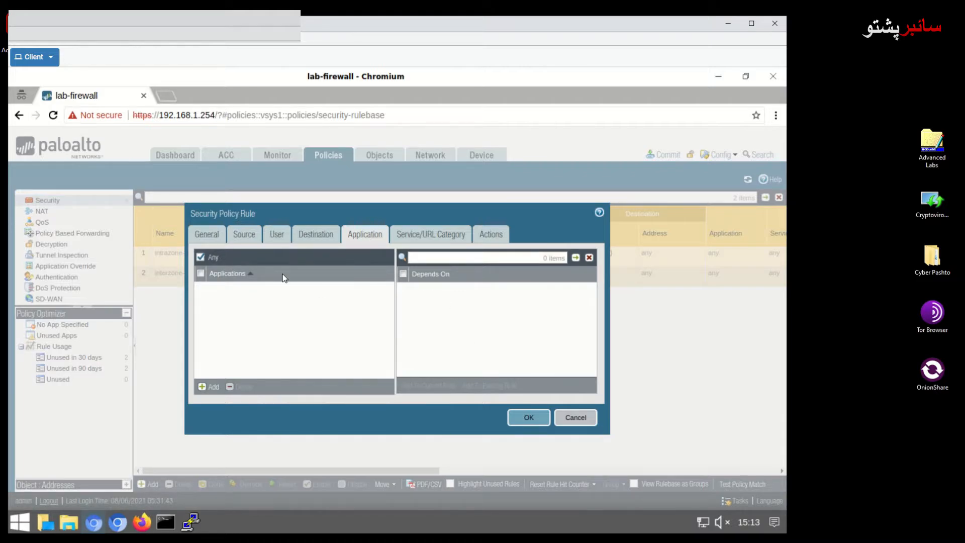
# Leave the rule's Application setting on Any after toggling it off and back on.
pyautogui.click(201, 258)
pyautogui.click(201, 259)
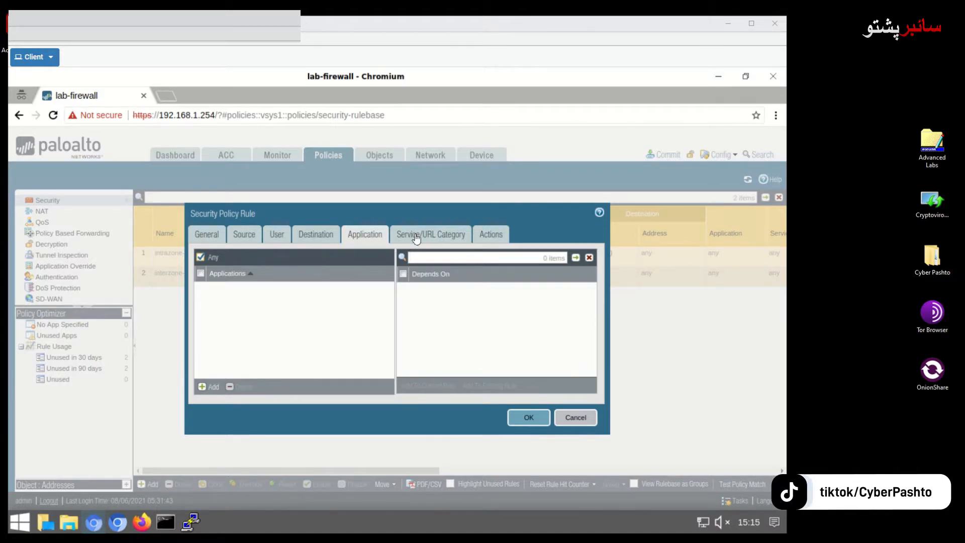
pyautogui.click(433, 236)
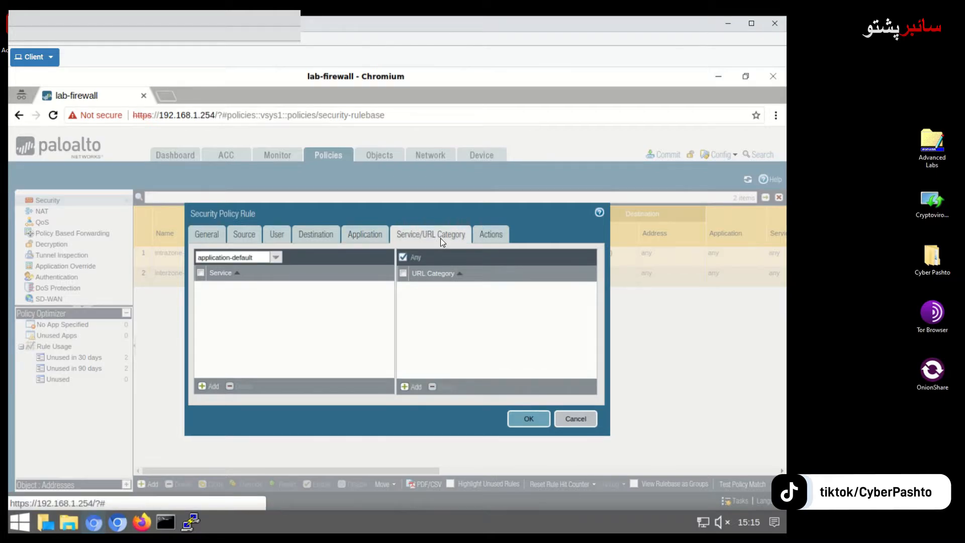
# Keep application-default service and Any URL category after toggling the Any checkbox.
pyautogui.click(403, 257)
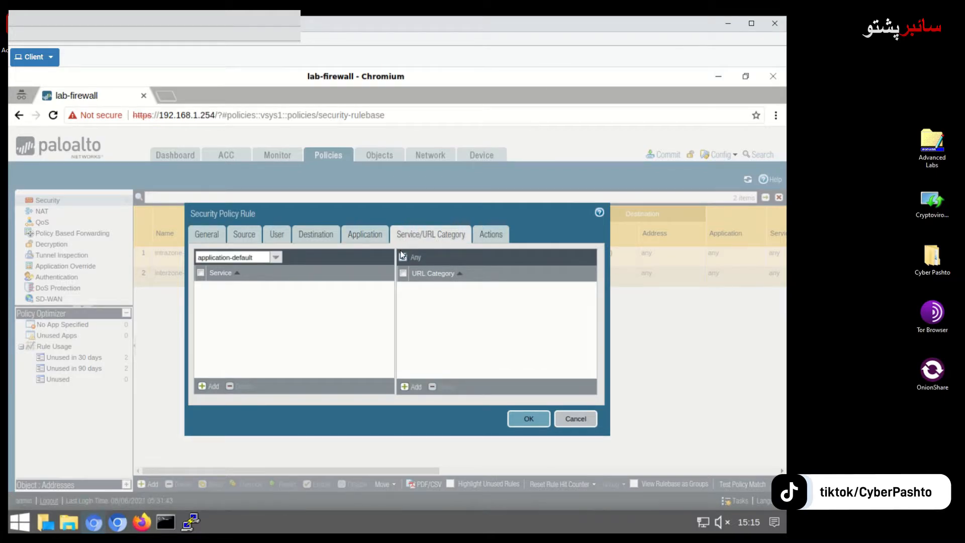
pyautogui.click(402, 256)
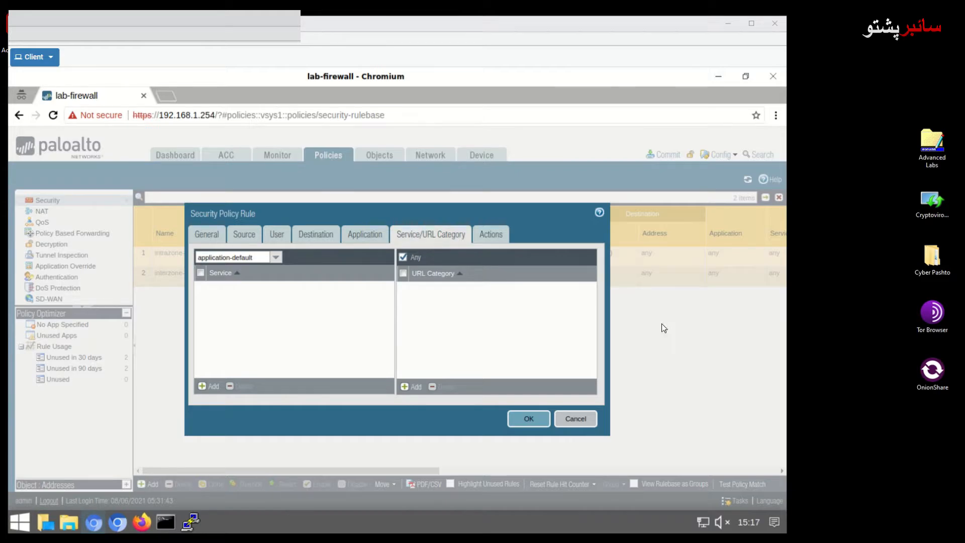
pyautogui.click(490, 234)
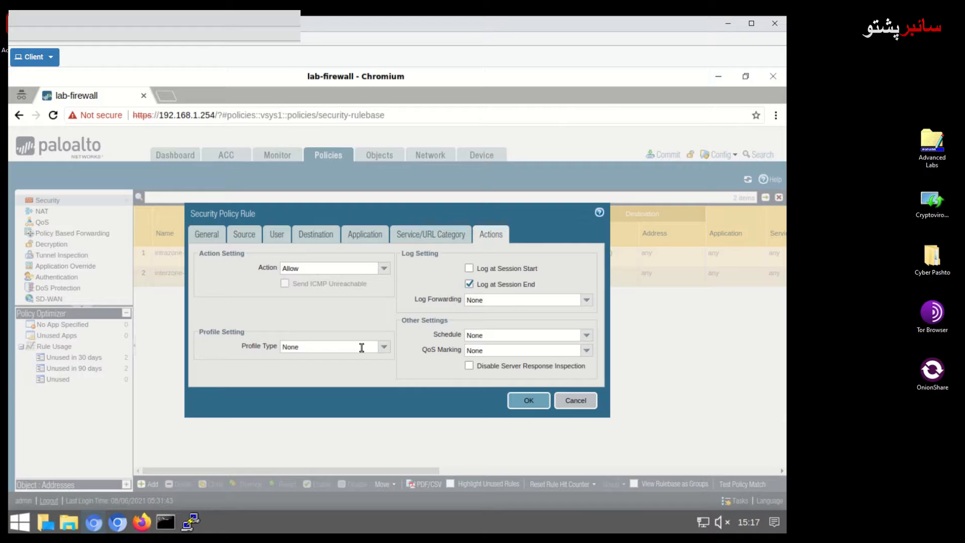
# Set Profile Type to Profiles with default Antivirus and Vulnerability Protection profiles.
pyautogui.click(377, 347)
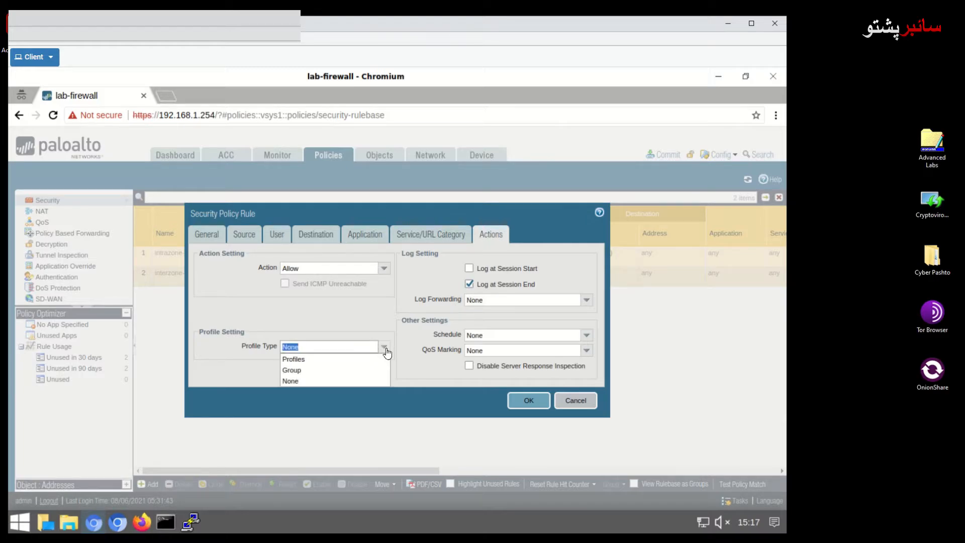
pyautogui.click(318, 362)
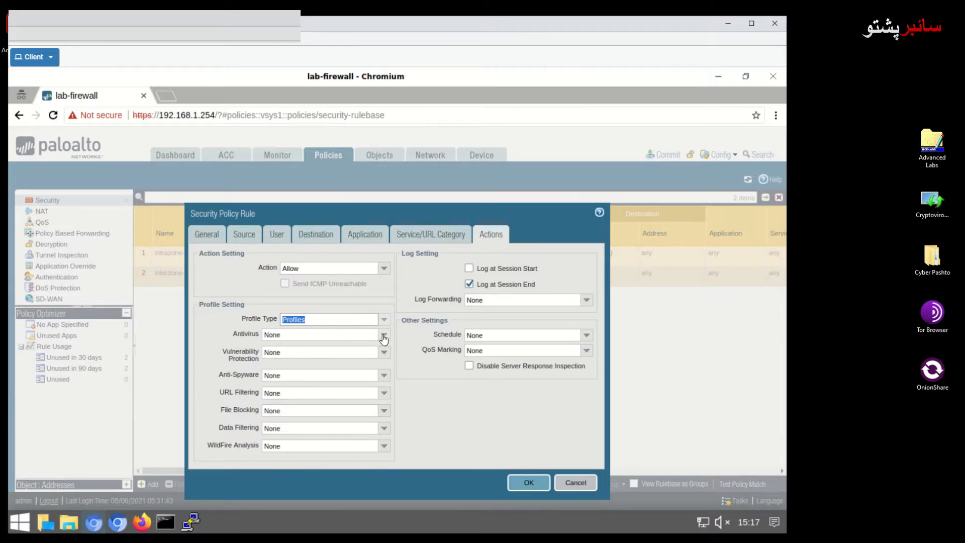
pyautogui.click(384, 337)
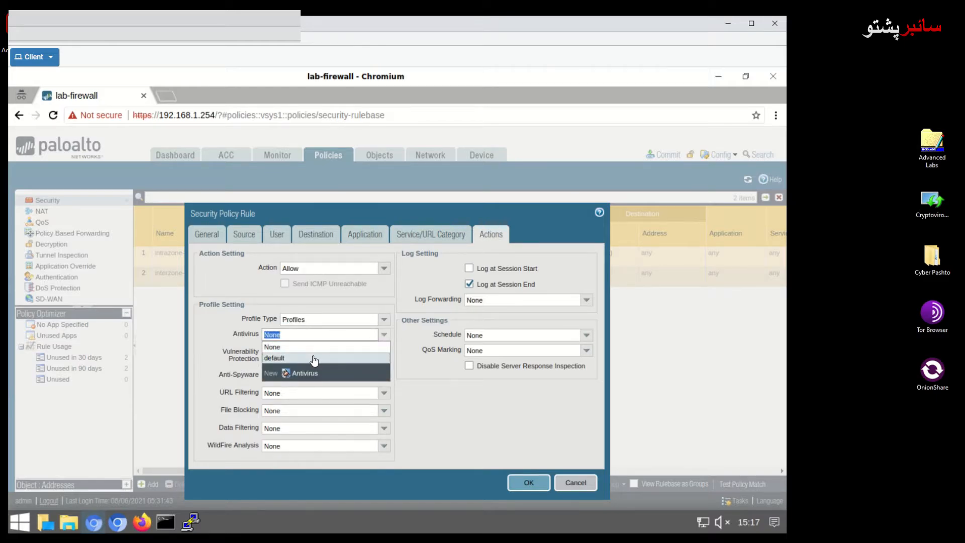
pyautogui.click(314, 359)
pyautogui.click(383, 352)
pyautogui.click(293, 382)
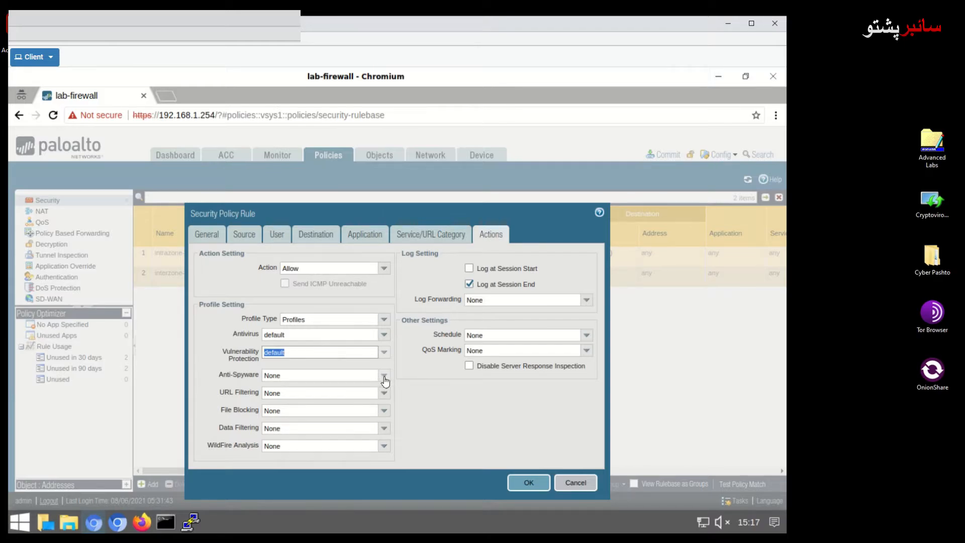
# Add default Anti-Spyware, URL Filtering and WildFire Analysis profiles and save the rule.
pyautogui.click(385, 375)
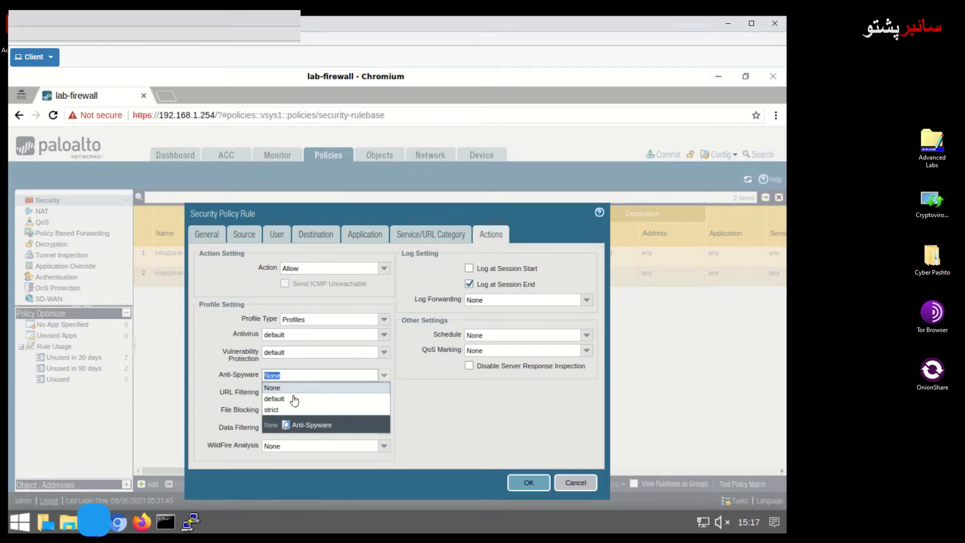
pyautogui.click(385, 400)
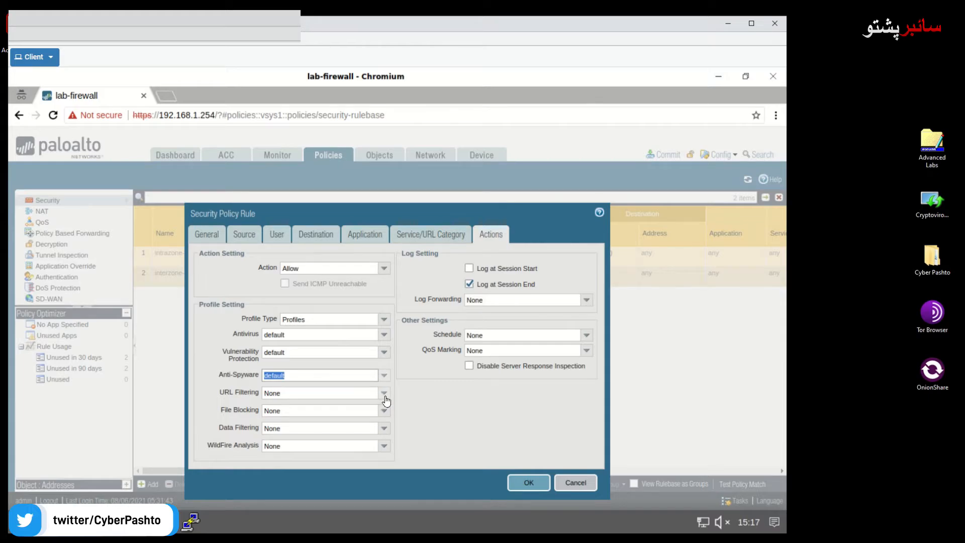
pyautogui.click(385, 393)
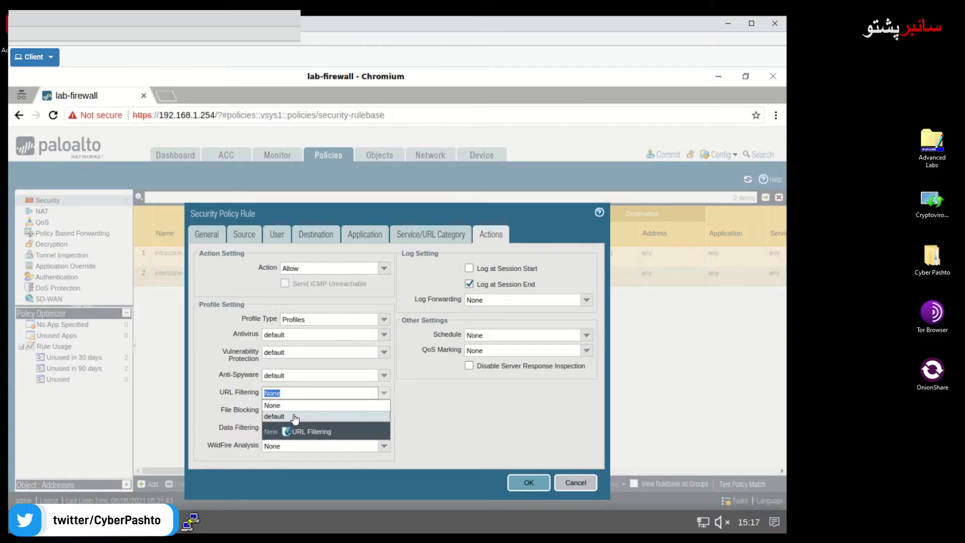
pyautogui.click(294, 416)
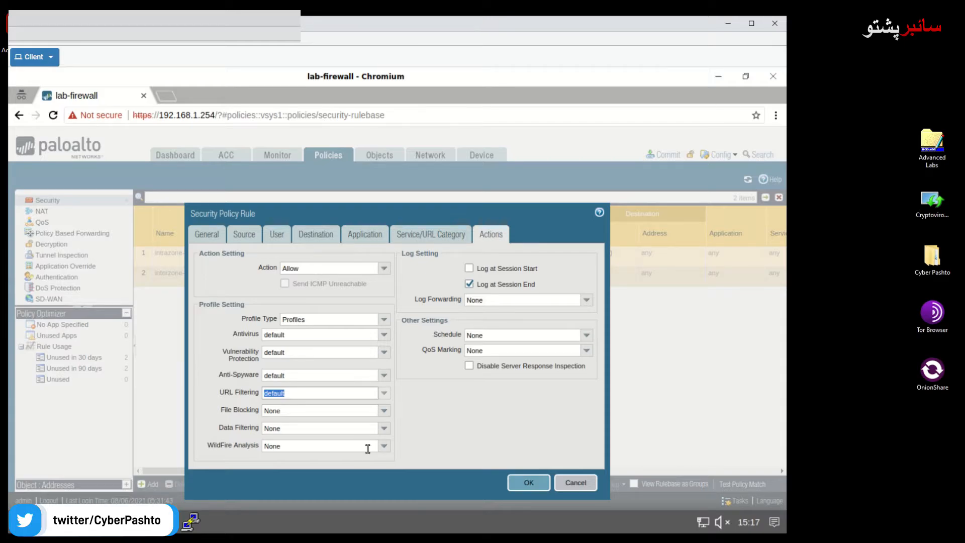
pyautogui.click(385, 447)
pyautogui.click(295, 469)
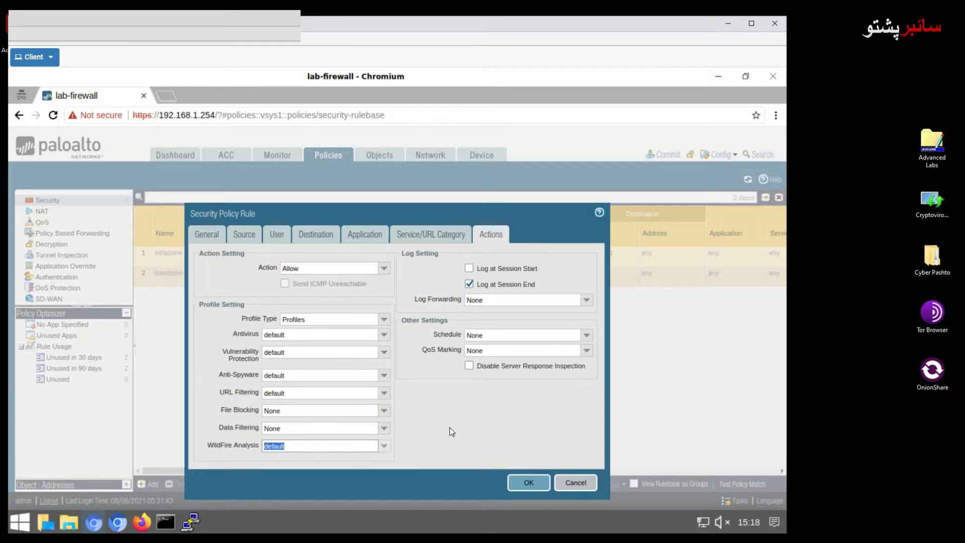
pyautogui.click(529, 484)
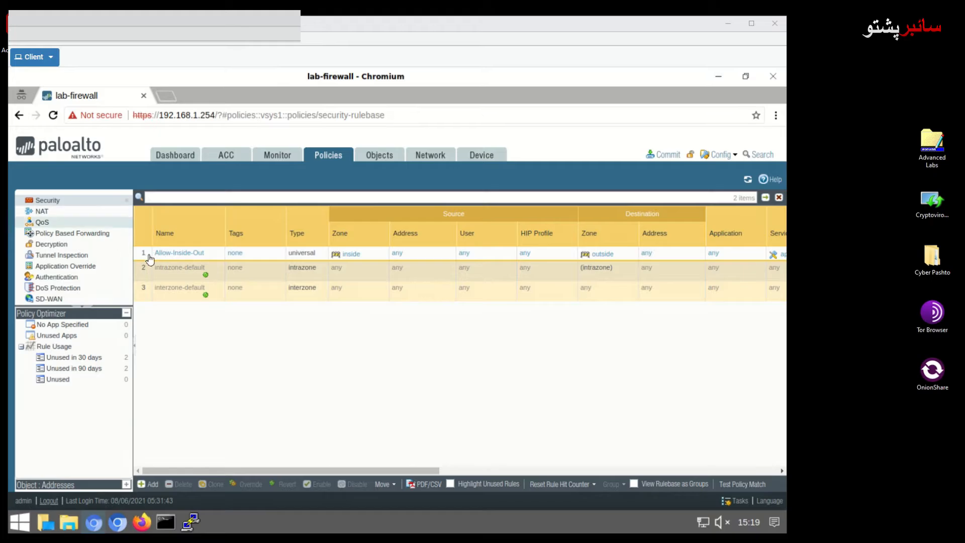
# Reopen rule 1, Allow-Inside-Out, from the Security rulebase for editing.
pyautogui.click(169, 255)
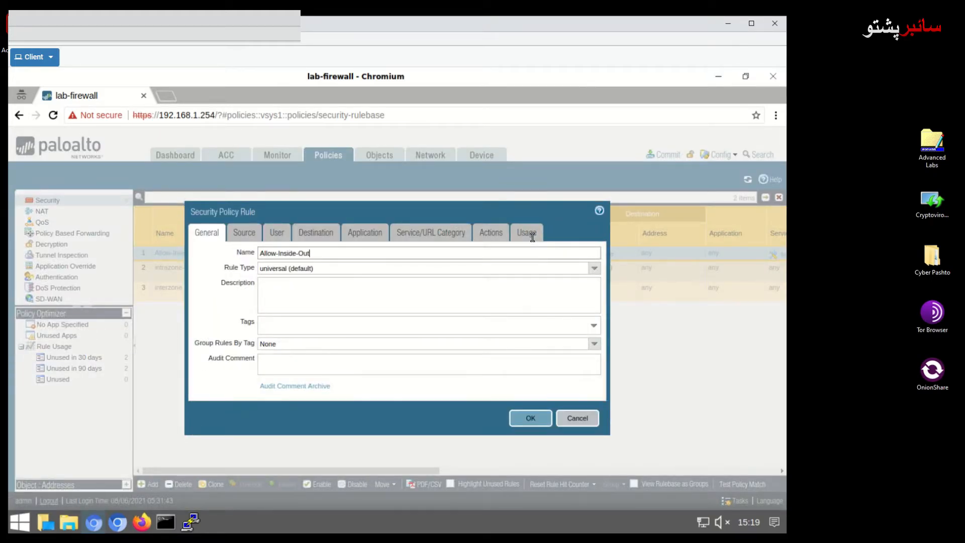
# Compare Allow-Inside-Out's applications with applications seen, close it, and override interzone-default.
pyautogui.click(532, 236)
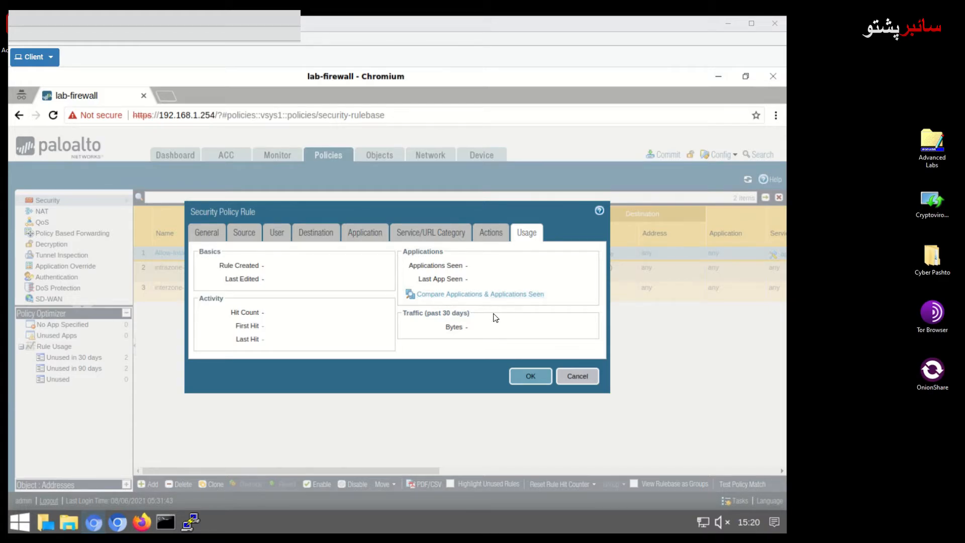
pyautogui.click(473, 299)
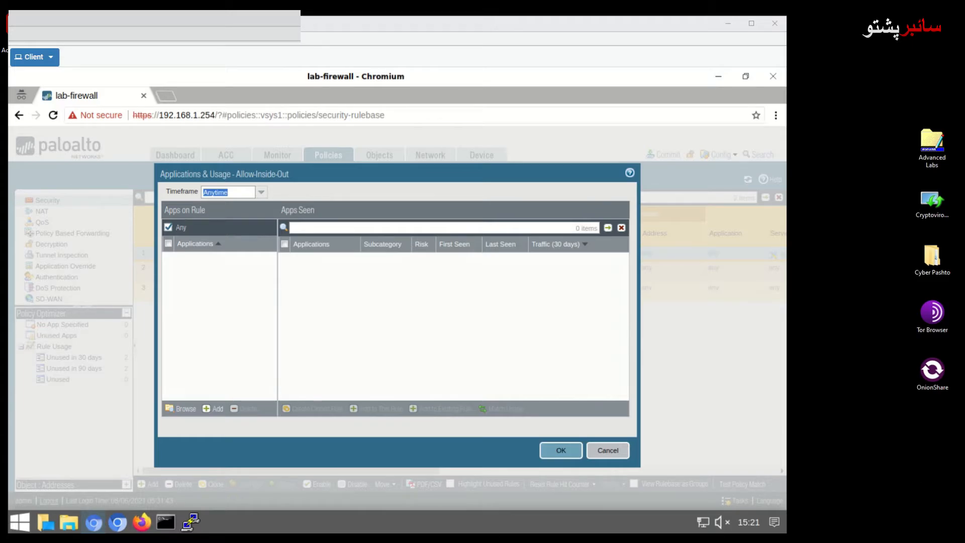
pyautogui.click(561, 450)
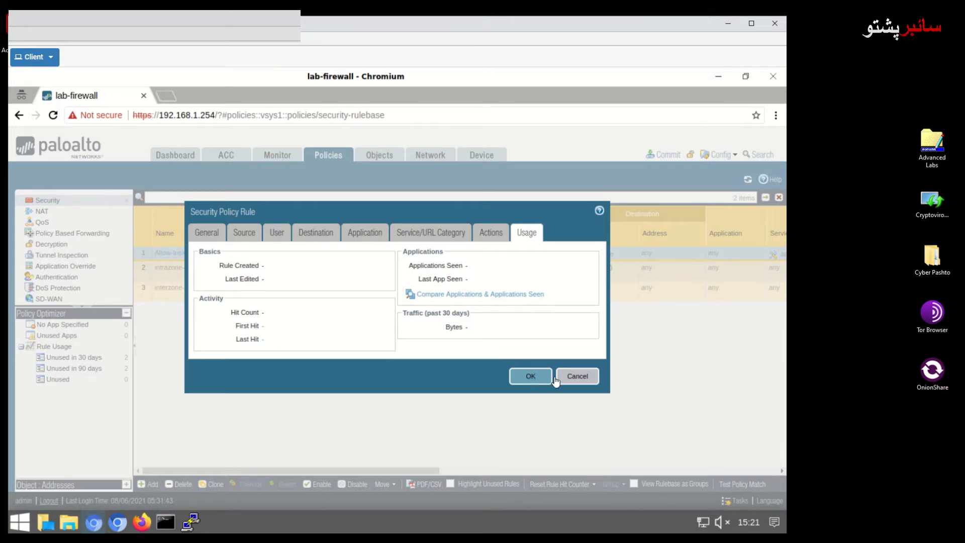
pyautogui.click(536, 380)
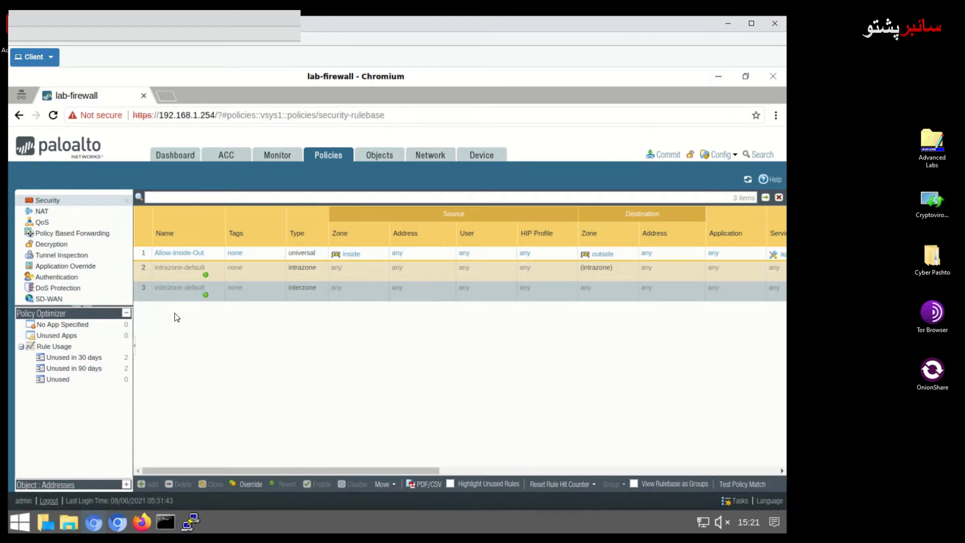
pyautogui.click(246, 485)
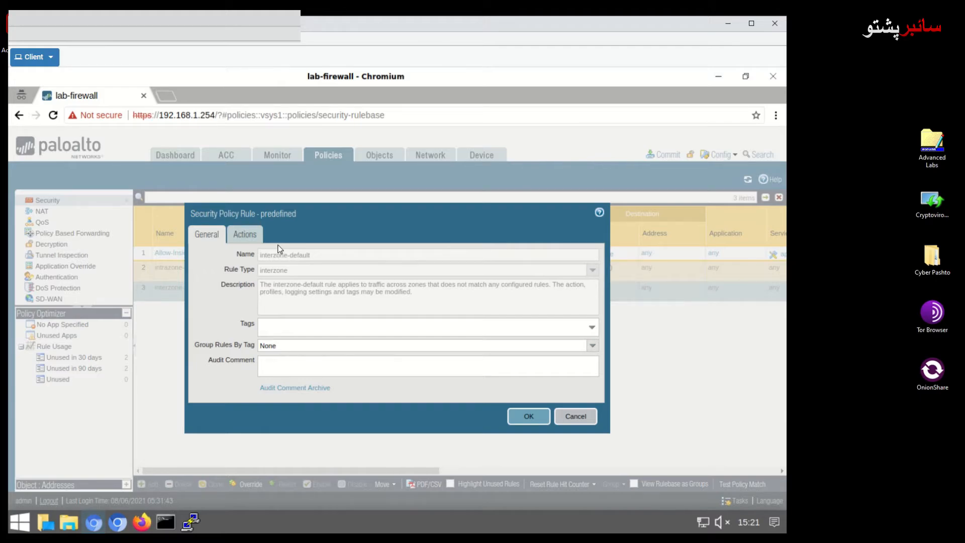
# Enable Log at Session End on the interzone-default override, keeping Deny, and save.
pyautogui.click(252, 231)
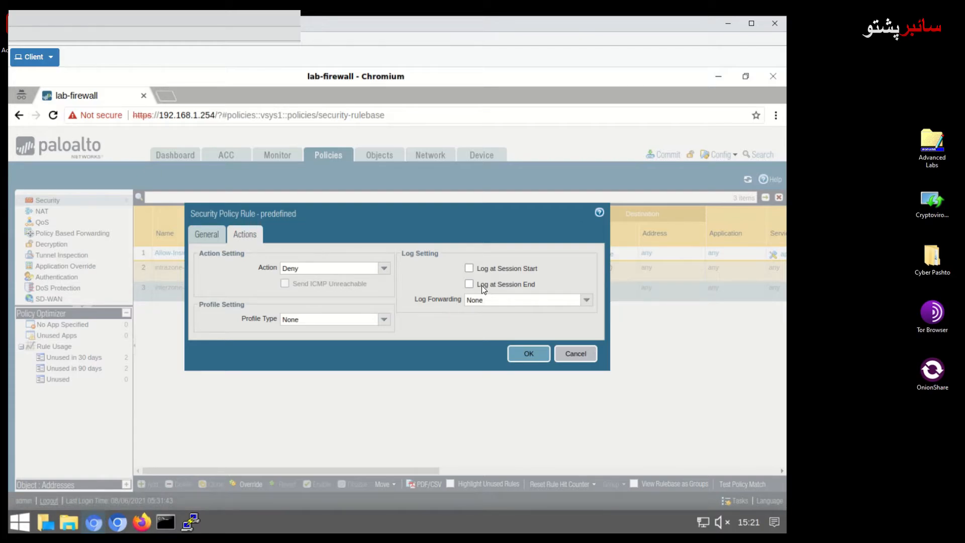
pyautogui.click(468, 284)
pyautogui.click(539, 355)
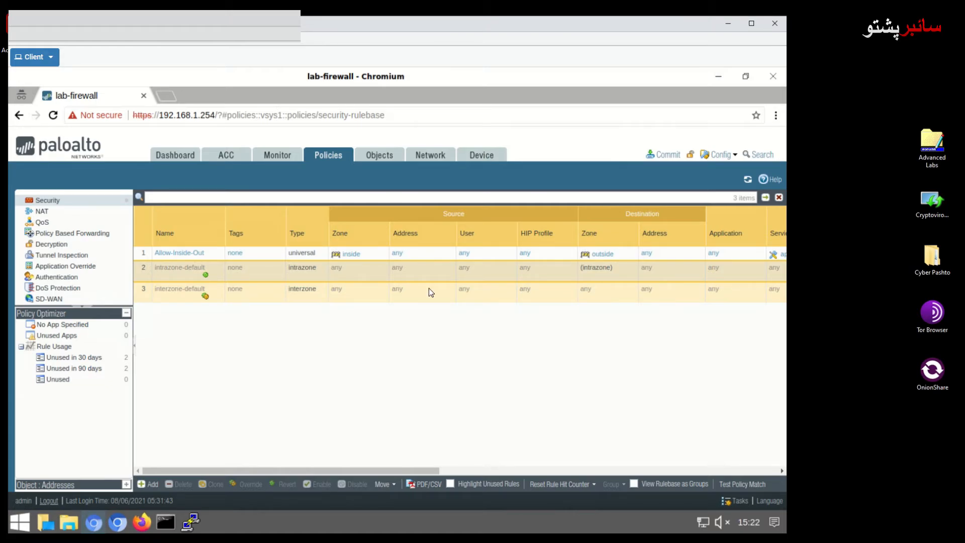
# Add a new rule on the empty NAT rulebase, naming it 'Inside NAT-Outside'.
pyautogui.click(331, 160)
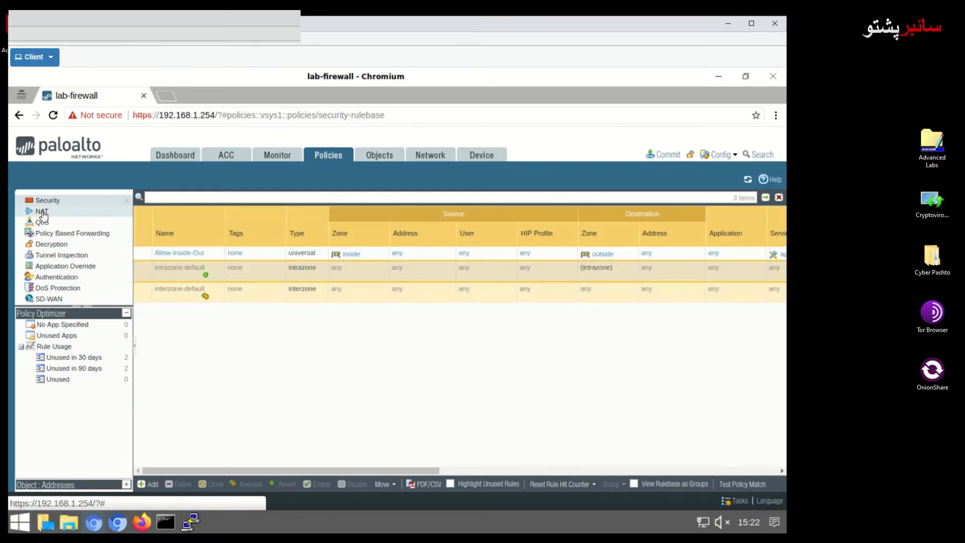
pyautogui.click(43, 211)
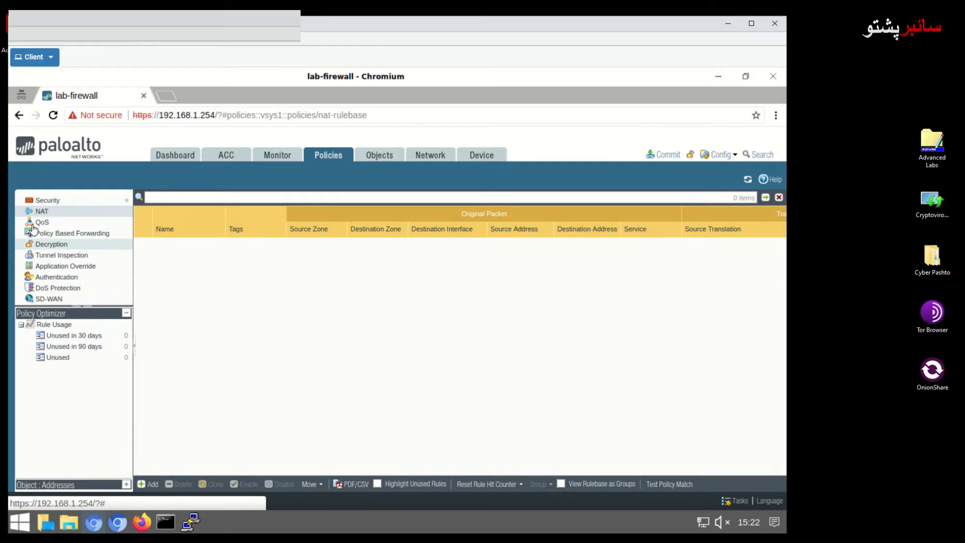
pyautogui.click(43, 212)
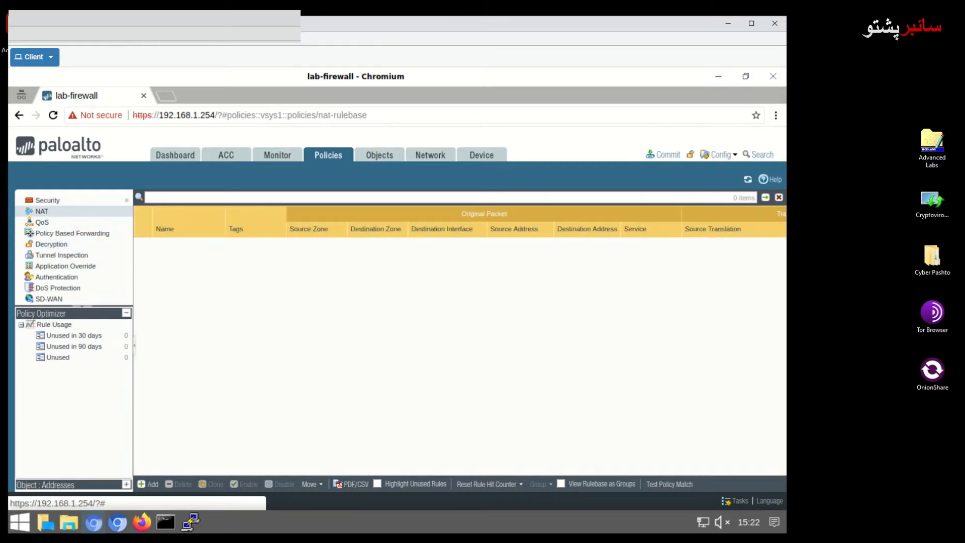
pyautogui.click(151, 484)
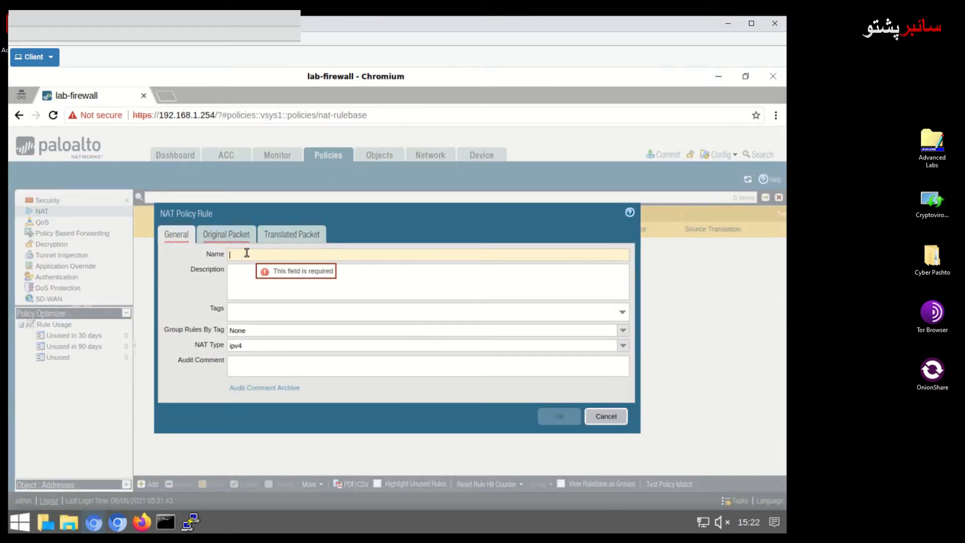
pyautogui.write('Inside')
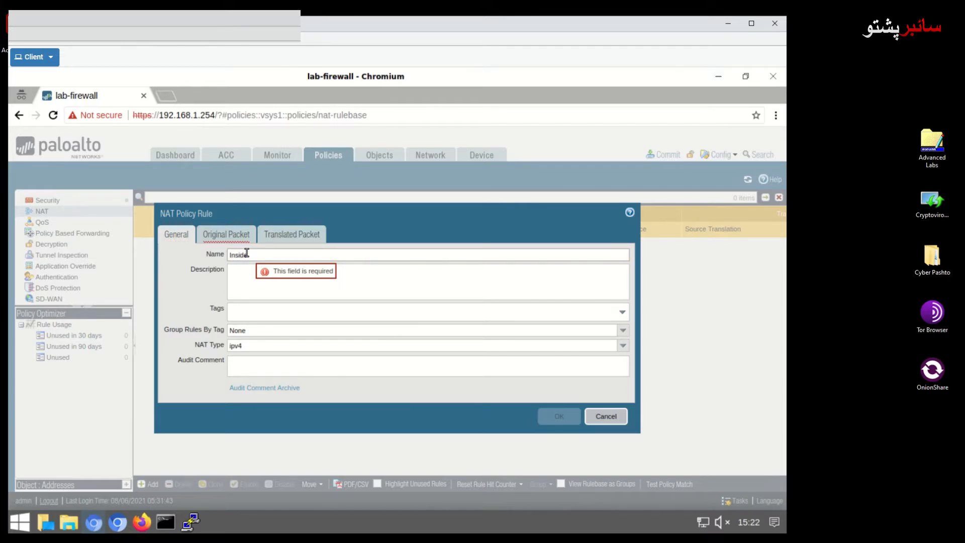
pyautogui.write(' NAT')
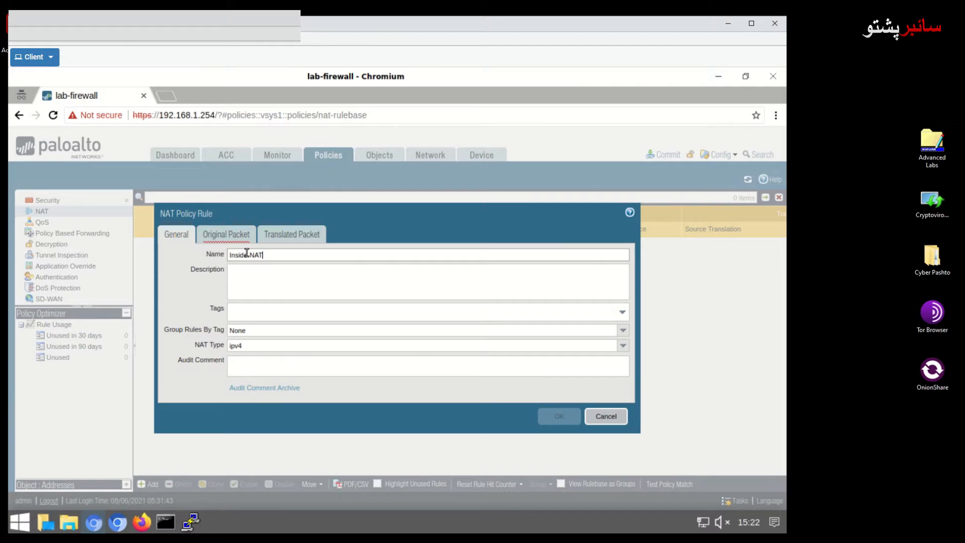
pyautogui.write('-Outside')
# Set the NAT rule's original packet to source zone inside and destination zone outside.
pyautogui.click(233, 240)
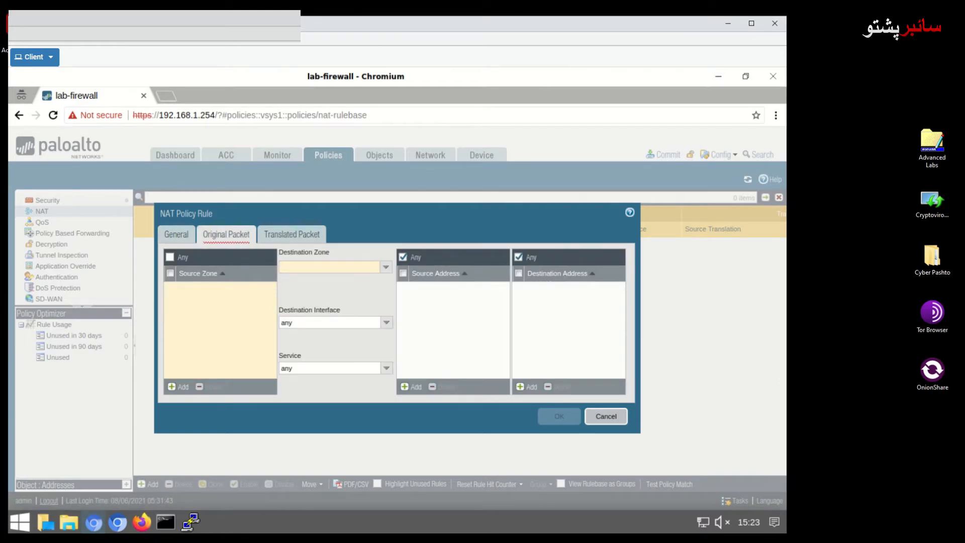
pyautogui.click(386, 267)
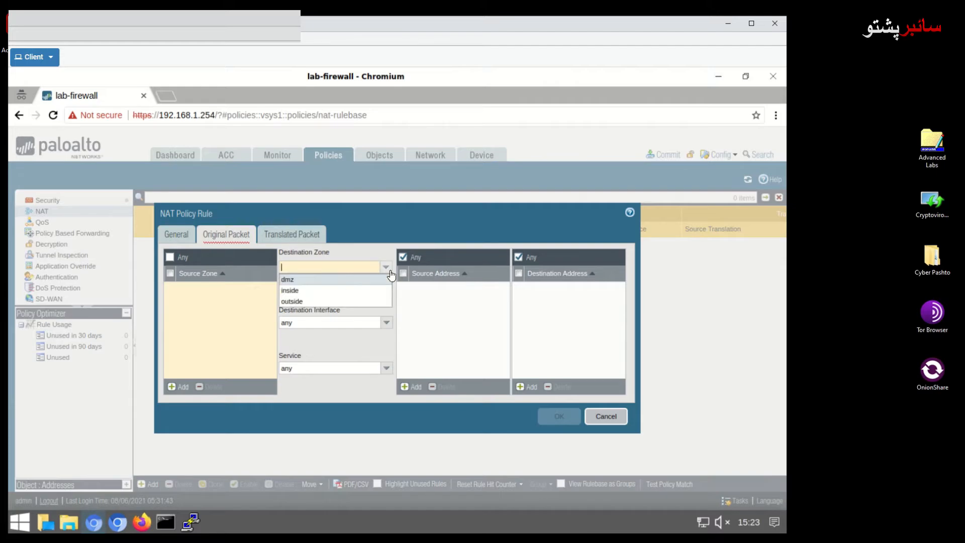
pyautogui.click(312, 302)
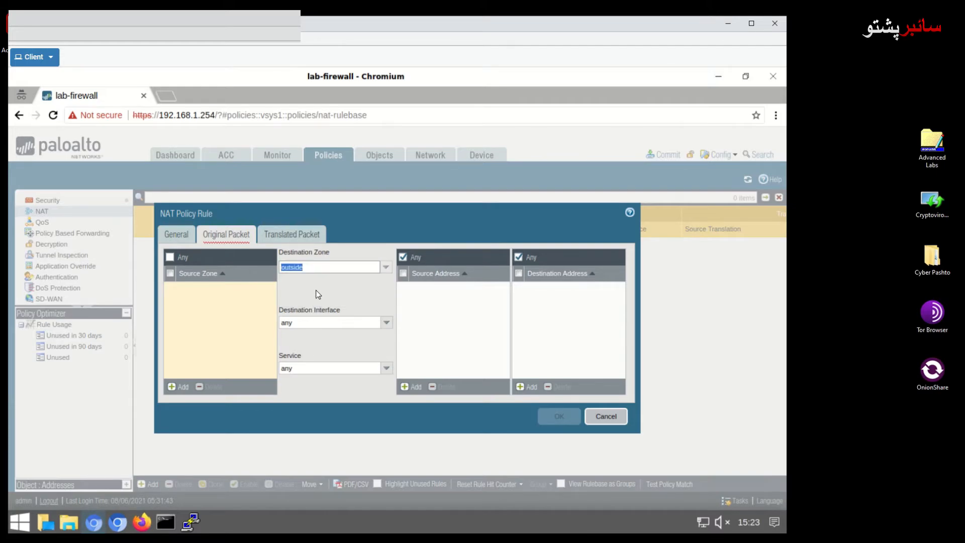
pyautogui.click(213, 293)
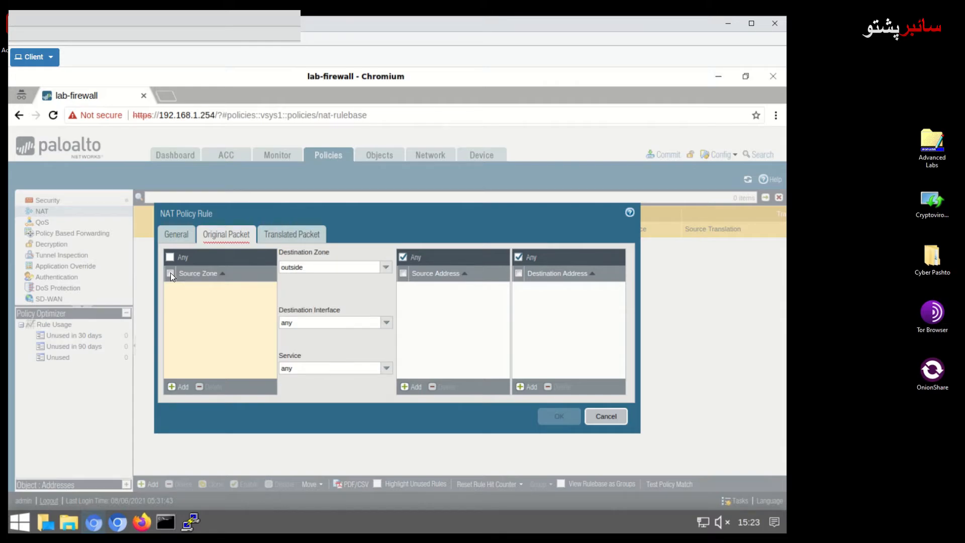
pyautogui.click(173, 387)
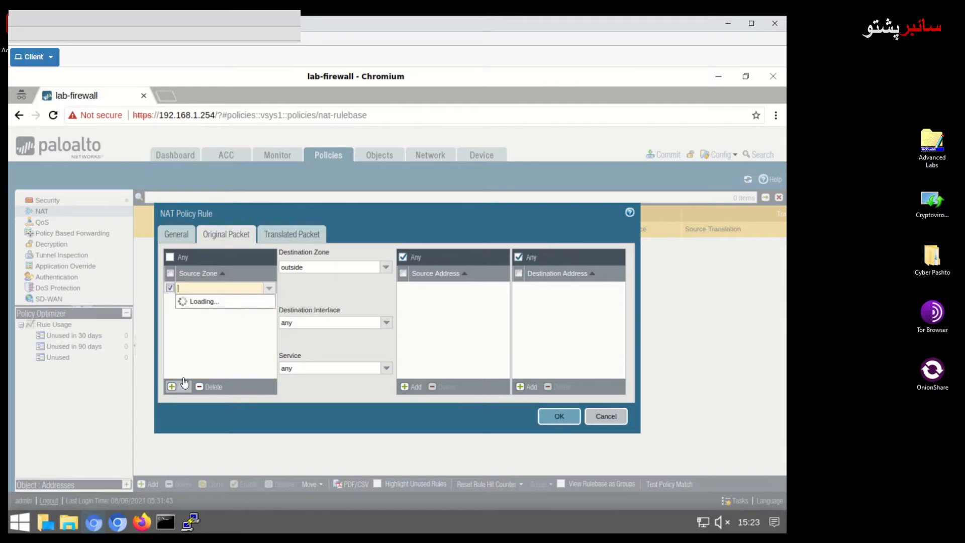
pyautogui.click(193, 312)
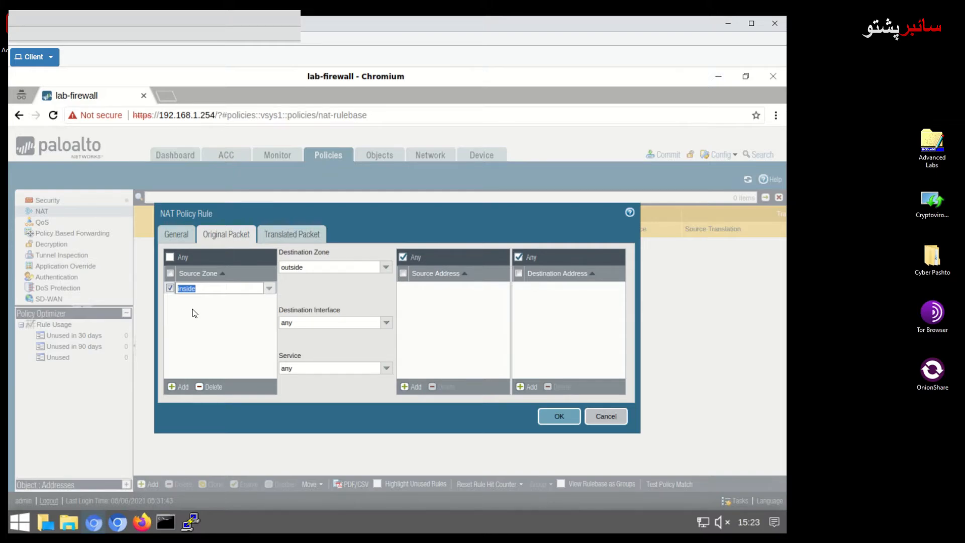
pyautogui.click(195, 312)
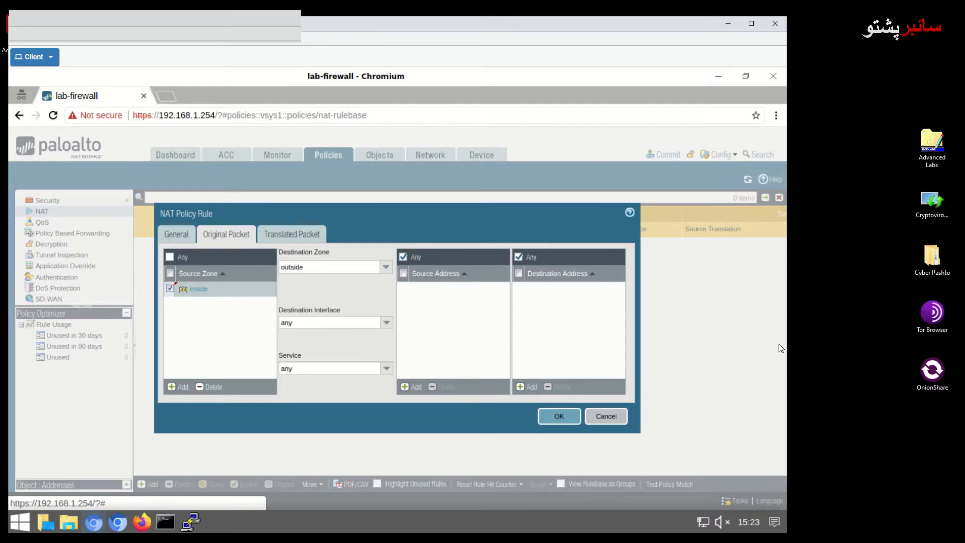
pyautogui.click(301, 235)
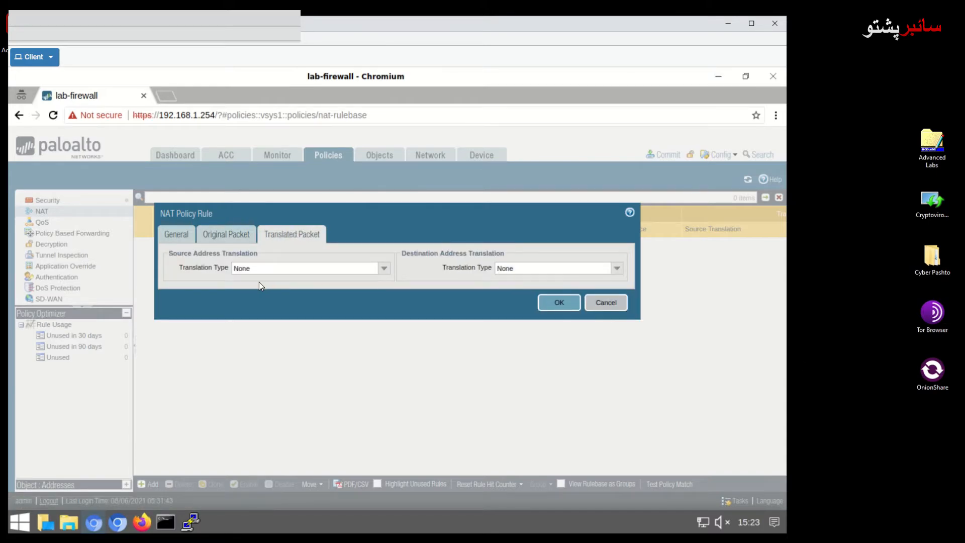
# Translate source to Dynamic IP And Port using ethernet1/1 interface address 203.0.113.20/24.
pyautogui.click(290, 268)
pyautogui.click(384, 268)
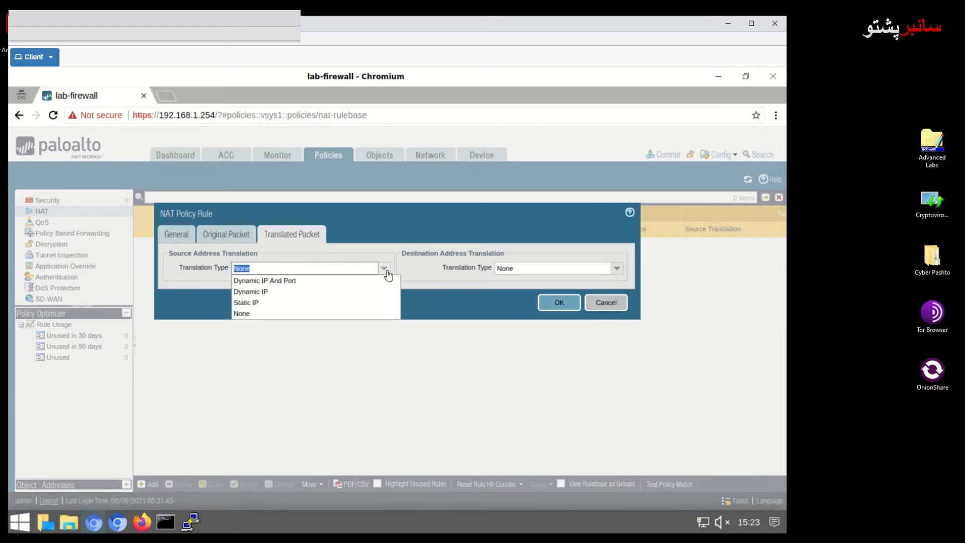
pyautogui.click(346, 283)
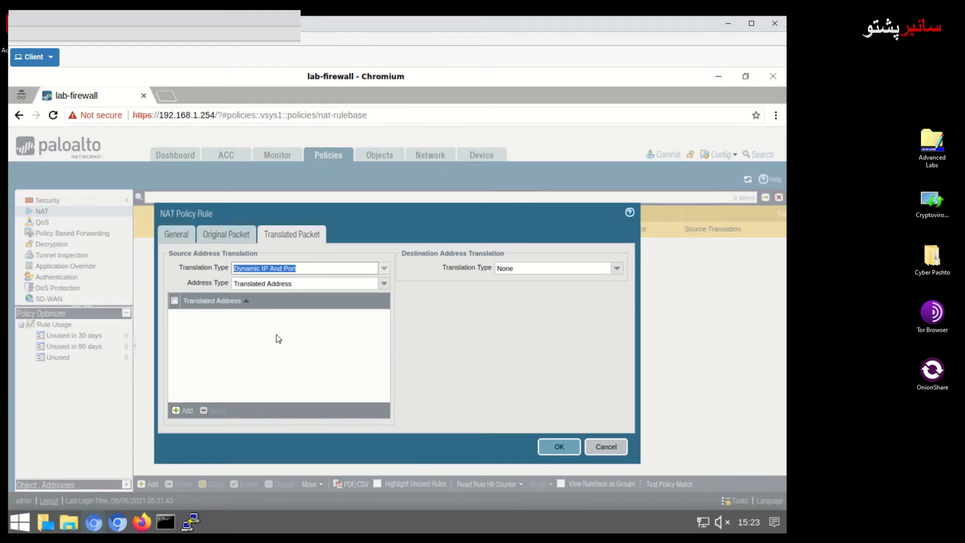
pyautogui.click(383, 285)
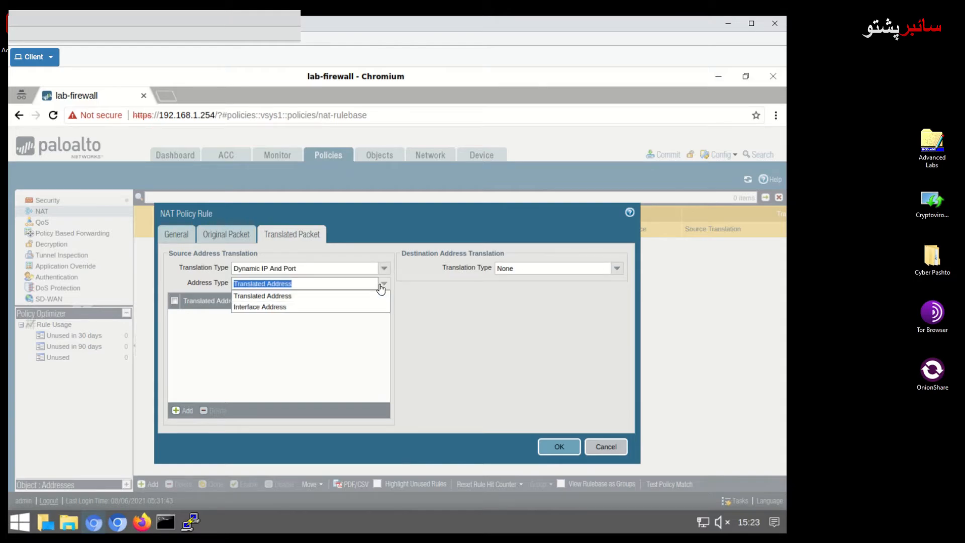
pyautogui.click(292, 307)
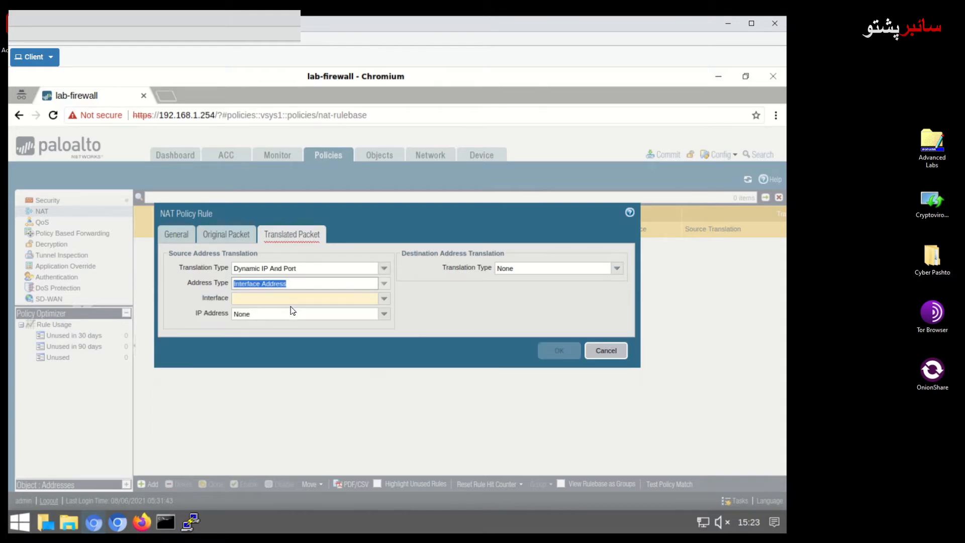
pyautogui.click(384, 300)
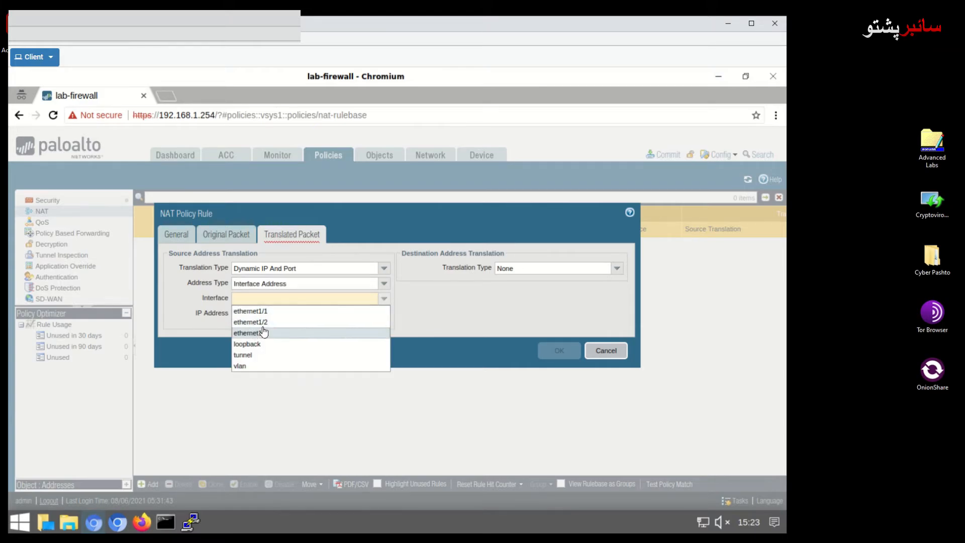
pyautogui.click(268, 311)
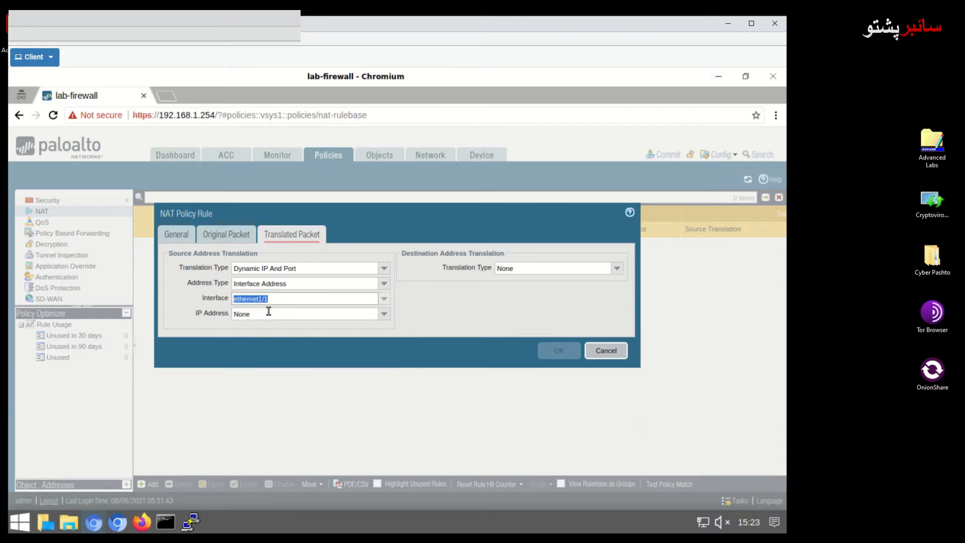
pyautogui.click(384, 314)
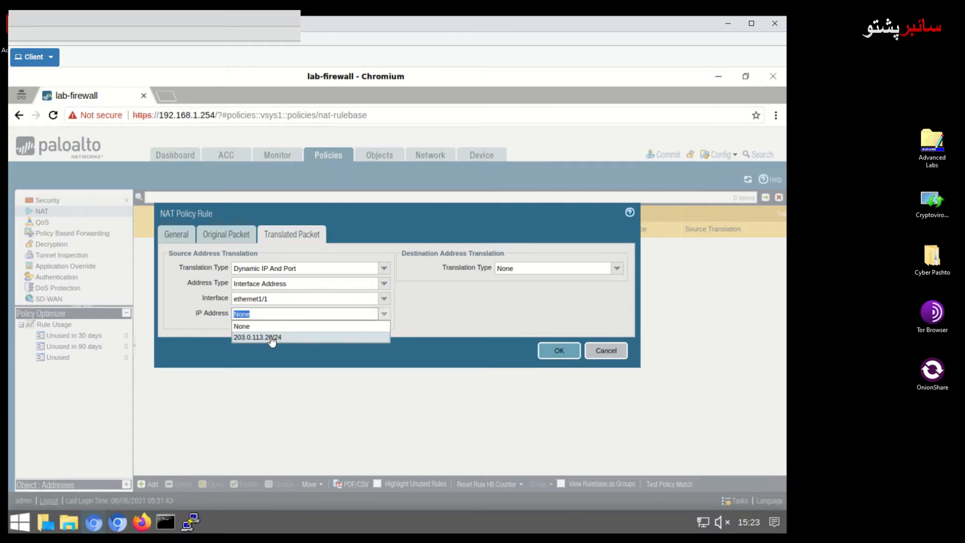
pyautogui.click(272, 337)
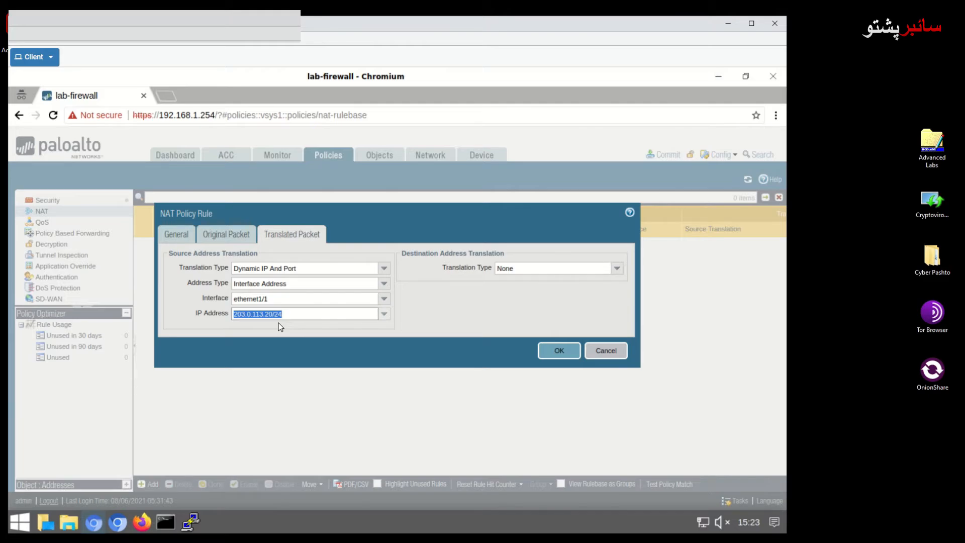
# Save the Inside-NAT-Outside NAT rule to the rulebase.
pyautogui.click(558, 350)
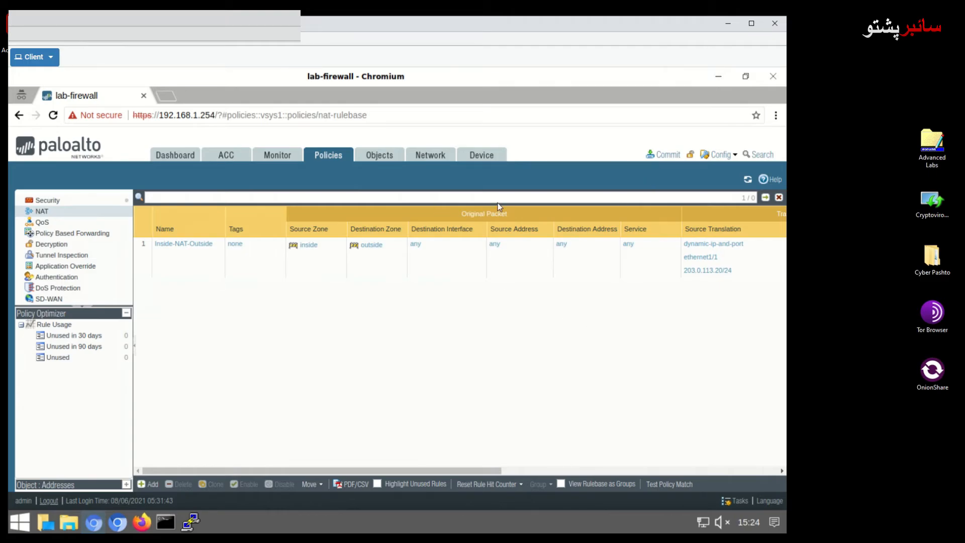
# Commit the configuration with the new NAT rule and close the successful commit report.
pyautogui.click(669, 156)
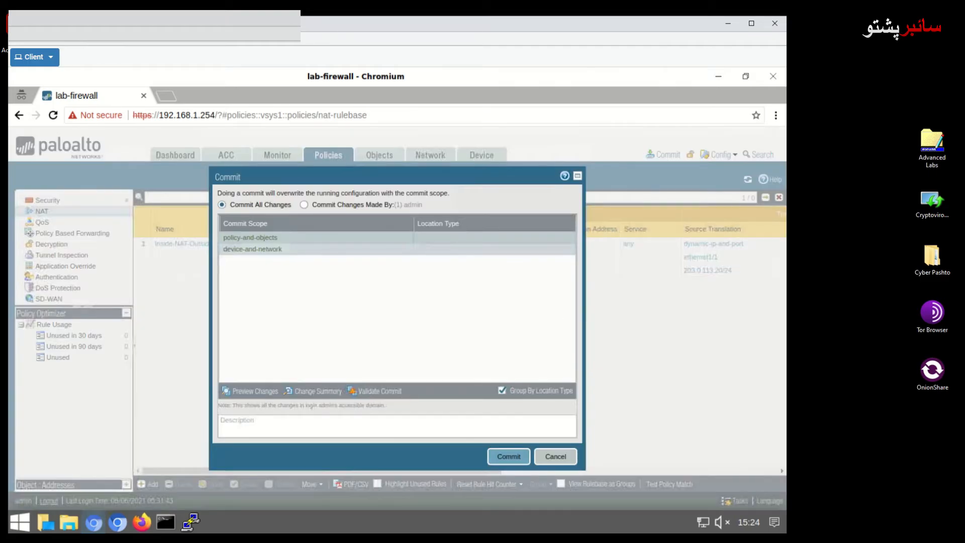
pyautogui.click(511, 457)
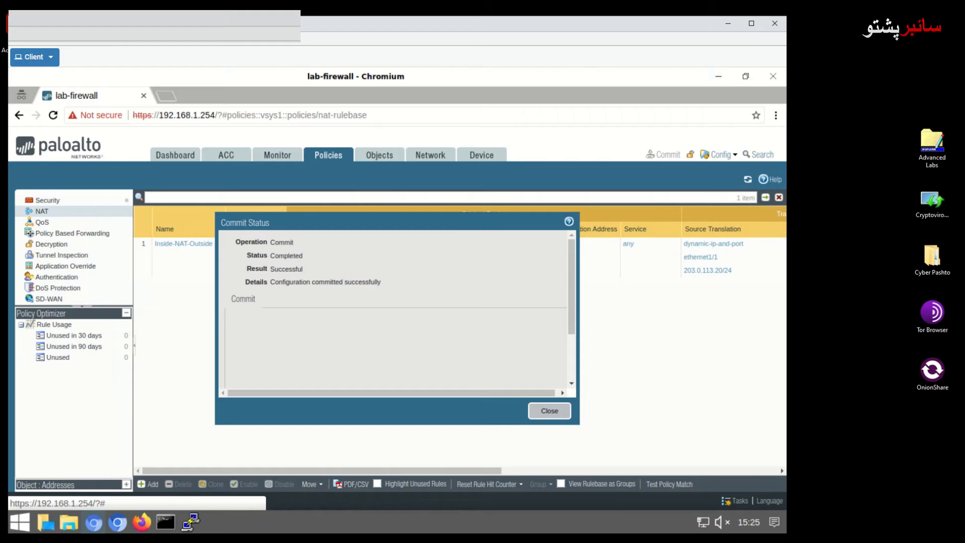
pyautogui.click(553, 415)
pyautogui.click(168, 99)
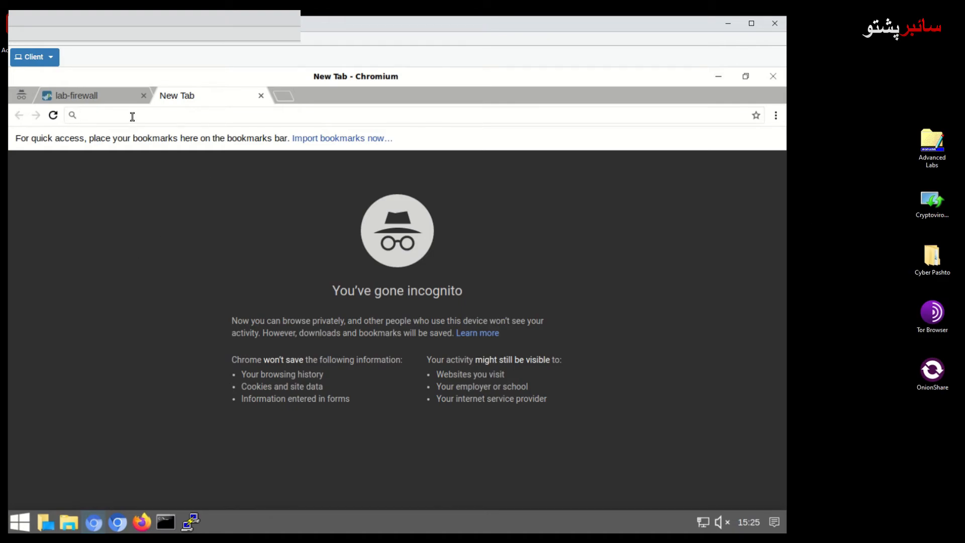
pyautogui.write('http')
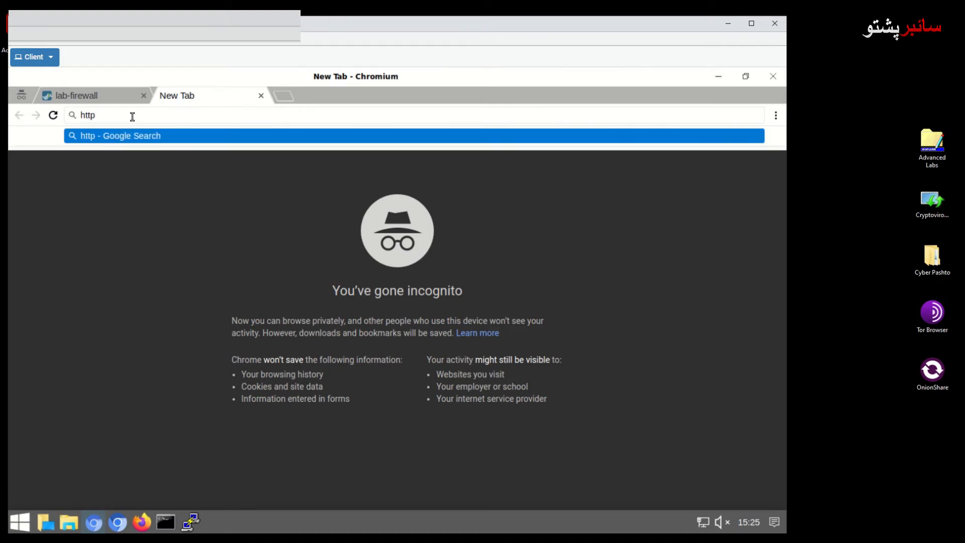
pyautogui.write('s://www.facebook.co')
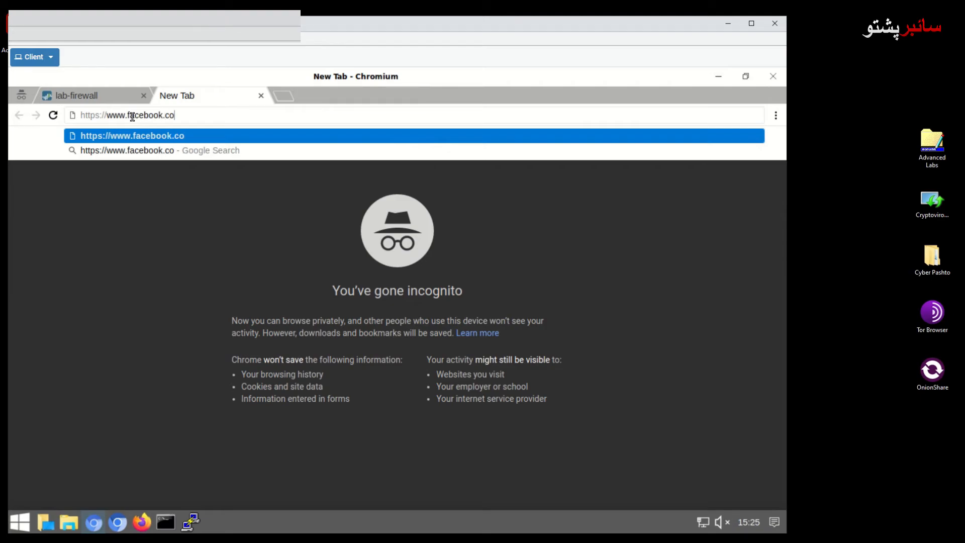
pyautogui.write('m')
pyautogui.press('Return')
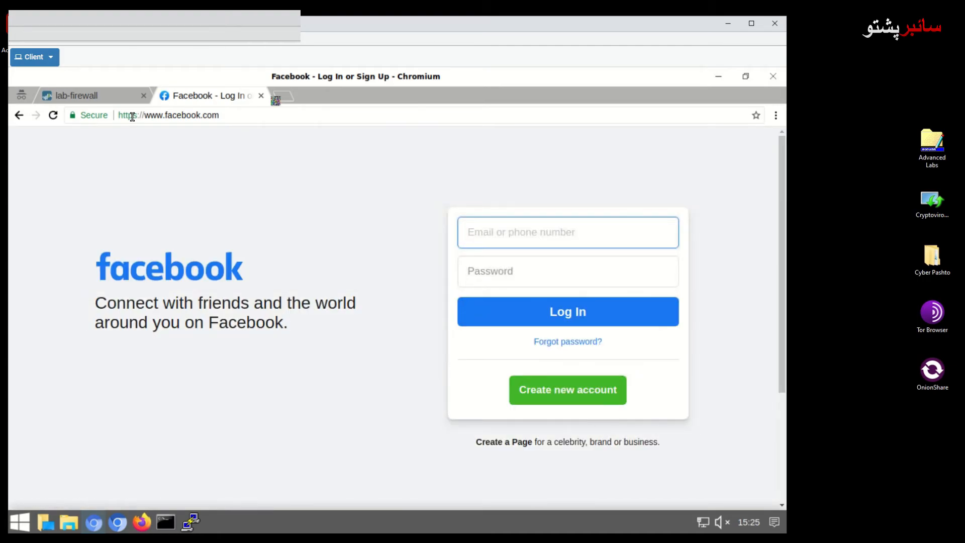
pyautogui.scroll(-3, 291, 263)
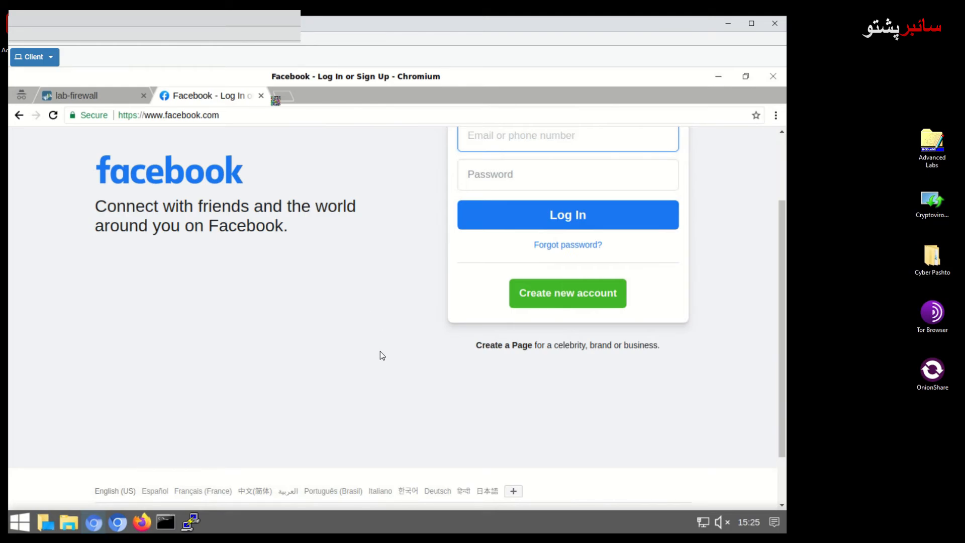
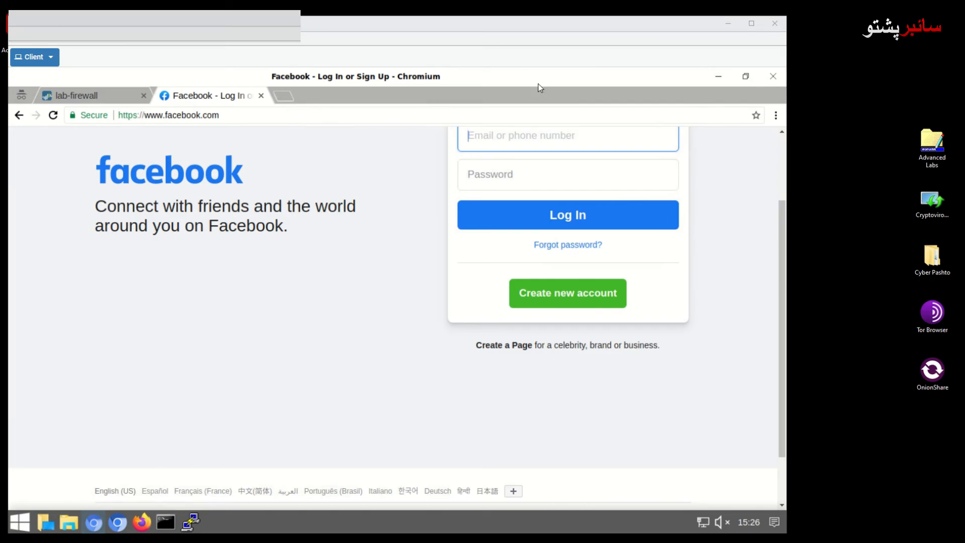
# Close the Facebook tab to return to the PAN-OS NAT policy page with Inside-NAT-Outside.
pyautogui.click(260, 95)
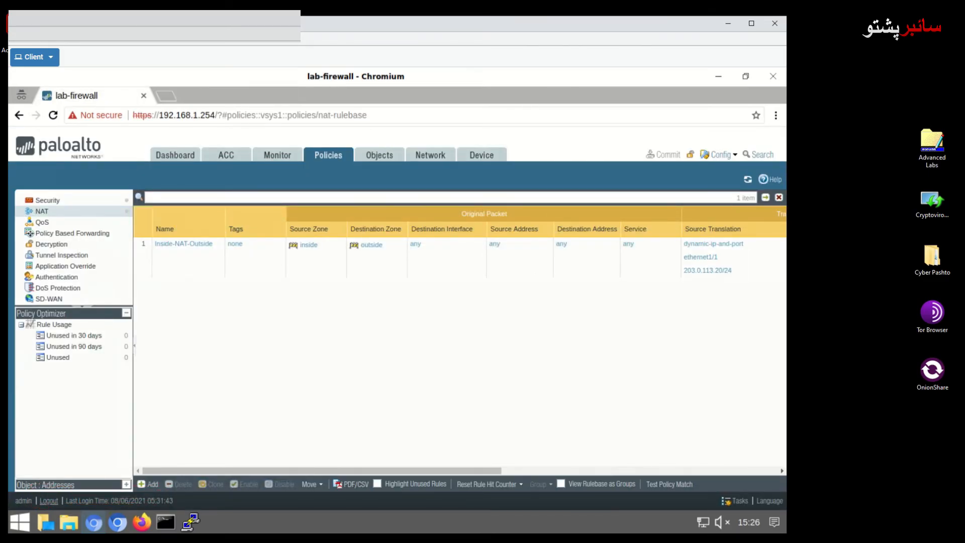
# Show the refreshed Monitor Traffic log of dns and ntp sessions from 192.168.1.20, ready for a filter query.
pyautogui.click(278, 156)
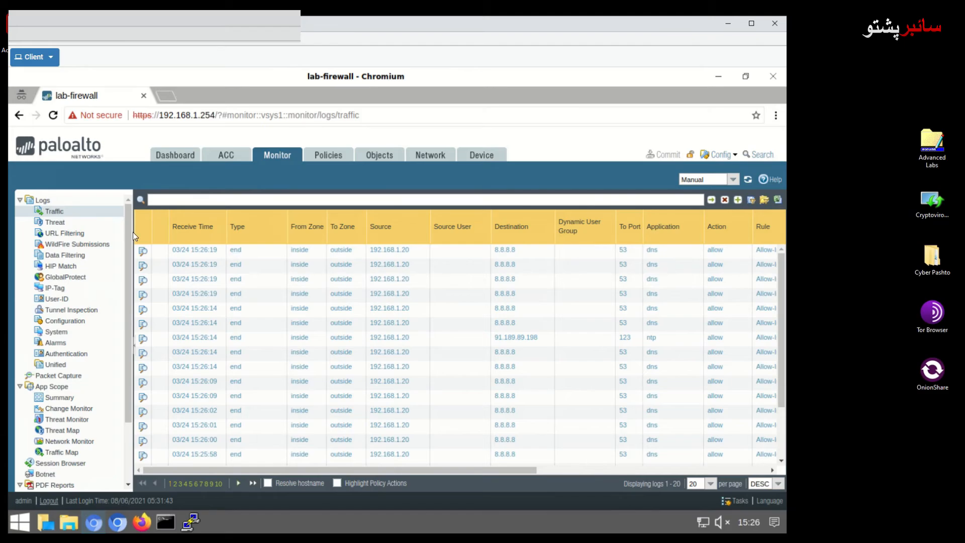
pyautogui.click(54, 211)
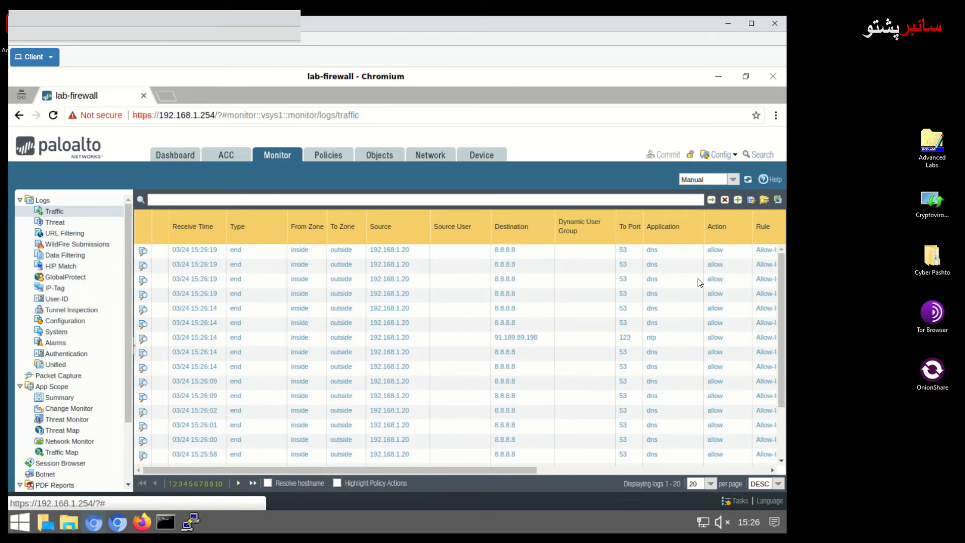
pyautogui.click(195, 198)
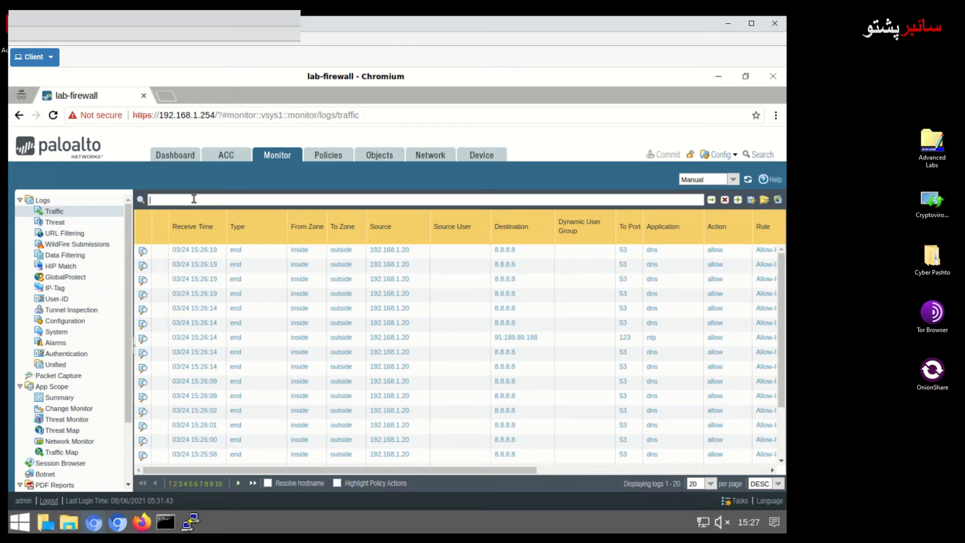
# Filter the Traffic log by rule eq 'Allow-Inside-Out' and (app eq 'facebook-base').
pyautogui.write("rule eq 'allow")
pyautogui.write('-')
pyautogui.press('BackSpace')
pyautogui.press('BackSpace')
pyautogui.press('BackSpace')
pyautogui.press('BackSpace')
pyautogui.press('BackSpace')
pyautogui.press('BackSpace')
pyautogui.write('Allow-Inside-Out')
pyautogui.write("and (app eq 'face")
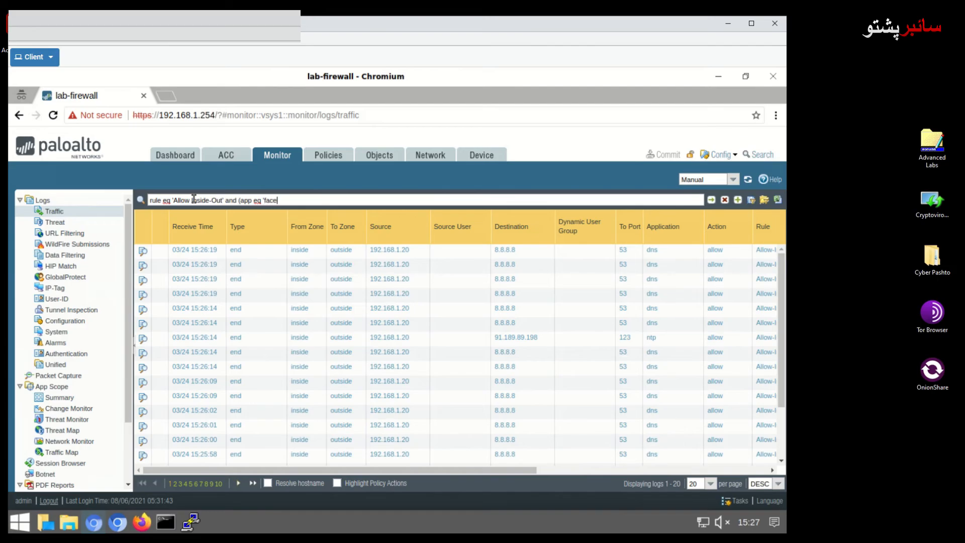
pyautogui.write('book-base')
pyautogui.write(')')
pyautogui.press('Return')
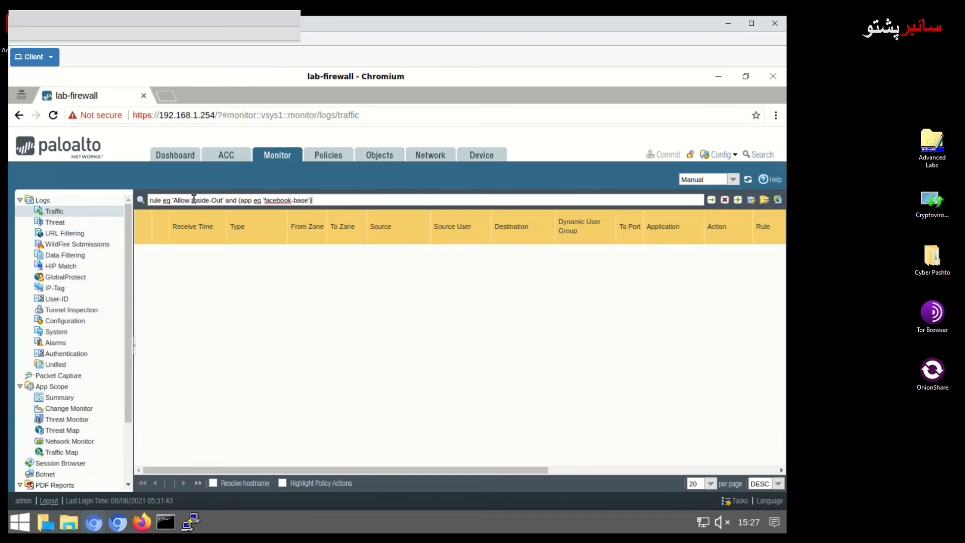
# Put the missing single quotes around facebook-base in the filter query.
pyautogui.click(266, 200)
pyautogui.write("'")
pyautogui.press('Right')
pyautogui.press('Right')
pyautogui.press('Right')
pyautogui.press('Right')
pyautogui.press('Right')
pyautogui.write("'")
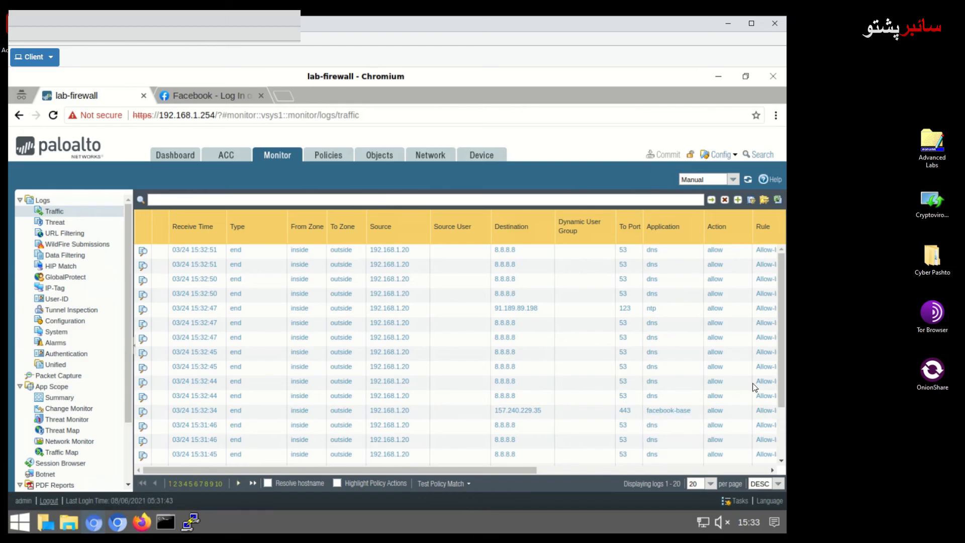
pyautogui.scroll(-1, 777, 424)
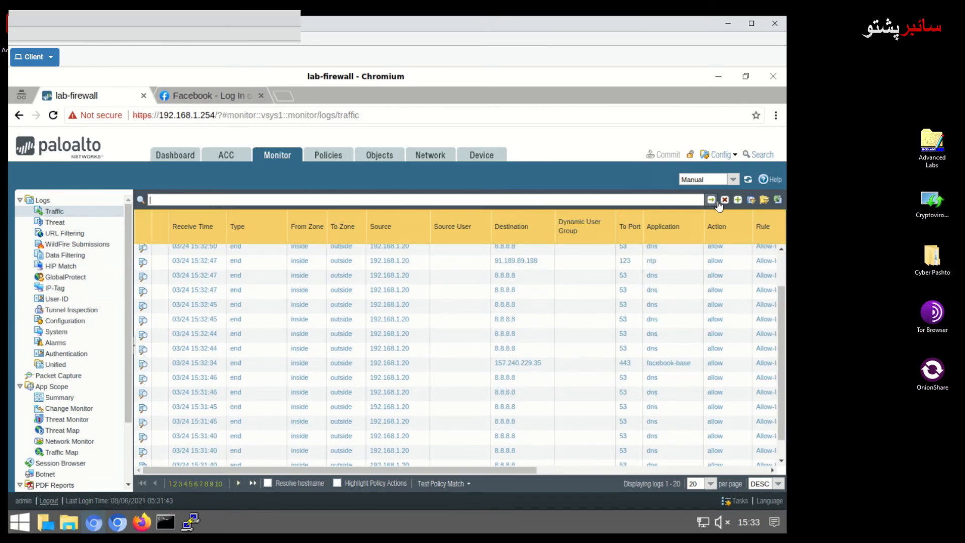
pyautogui.click(751, 200)
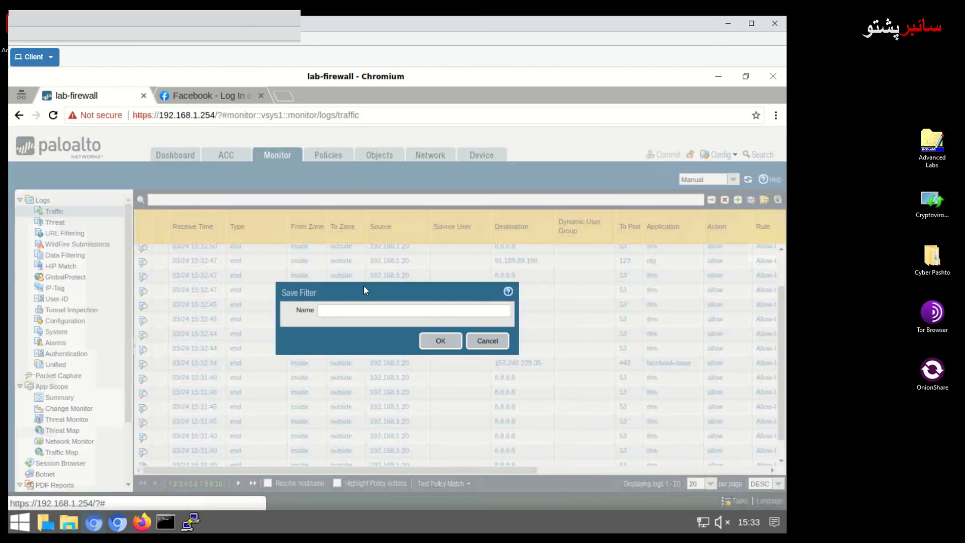
pyautogui.click(392, 311)
pyautogui.write('facevook')
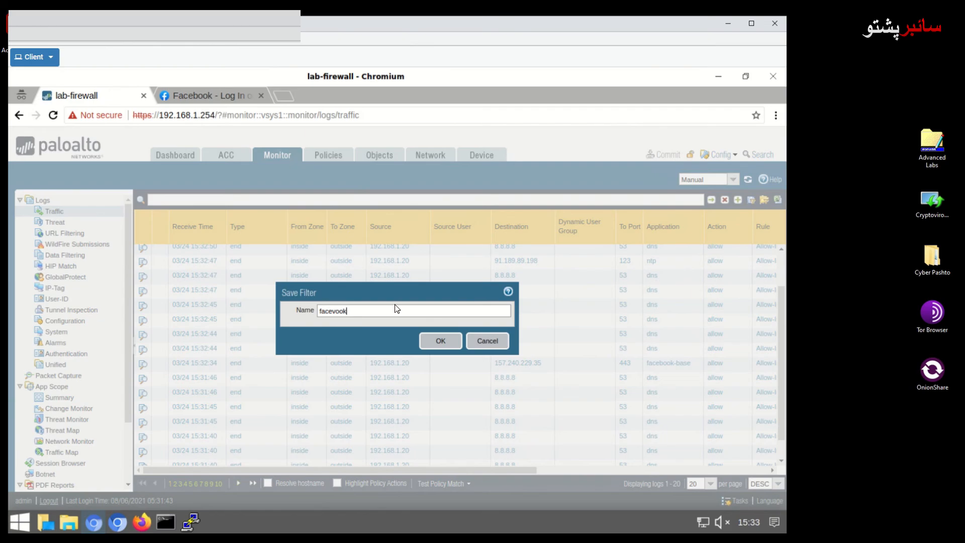
pyautogui.press('BackSpace')
pyautogui.press('BackSpace')
pyautogui.press('BackSpace')
pyautogui.write('book')
pyautogui.click(443, 342)
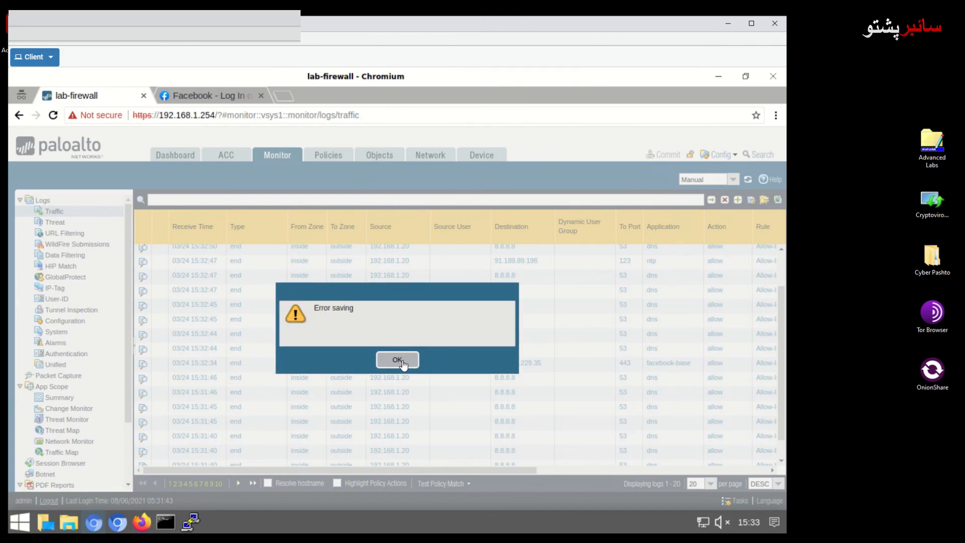
pyautogui.click(397, 360)
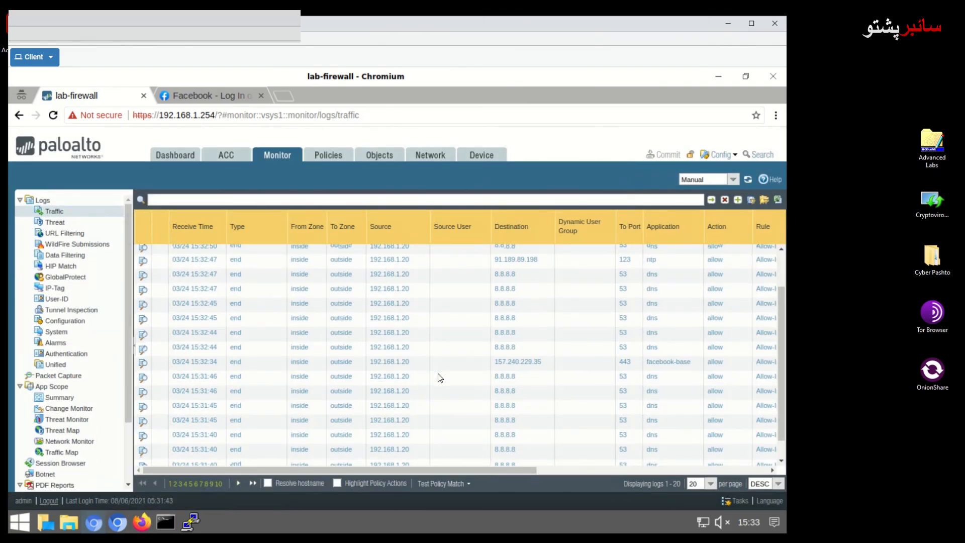
# Show 75 Traffic log entries per page instead of 20 and scroll through them.
pyautogui.scroll(-1, 440, 378)
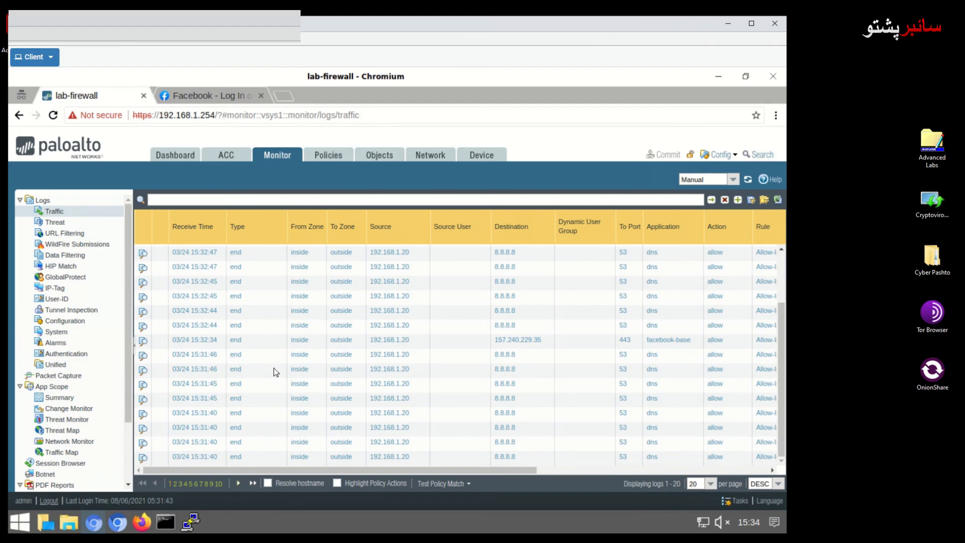
pyautogui.scroll(2, 275, 369)
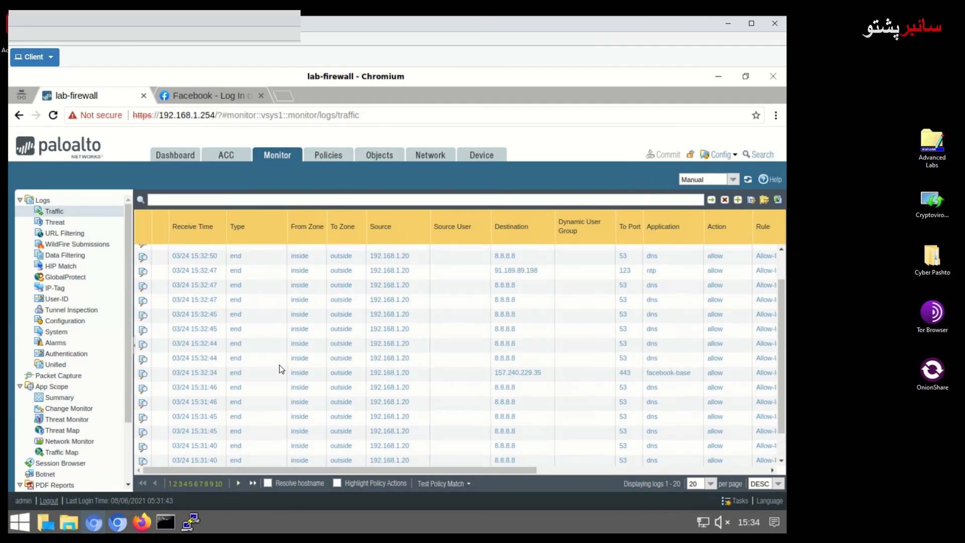
pyautogui.click(710, 484)
pyautogui.click(697, 461)
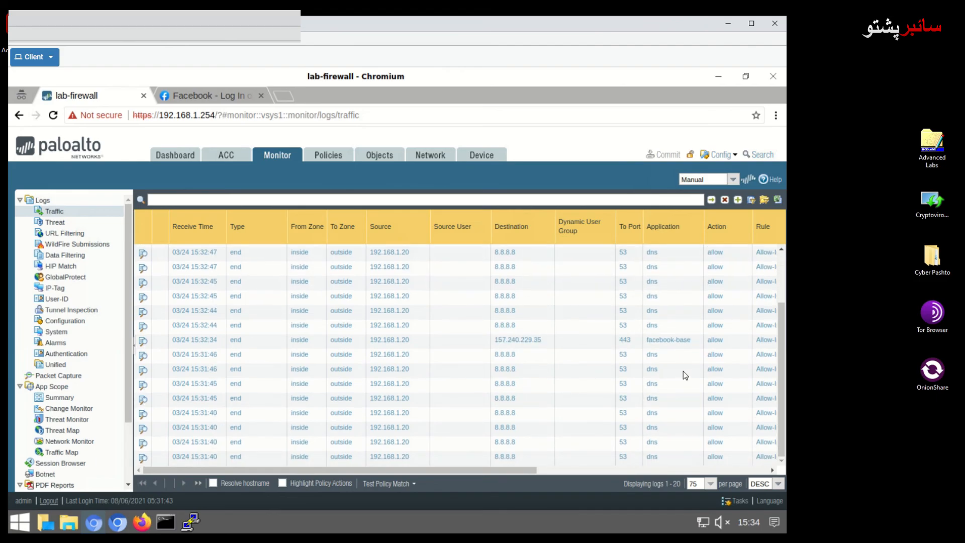
pyautogui.scroll(-8, 680, 369)
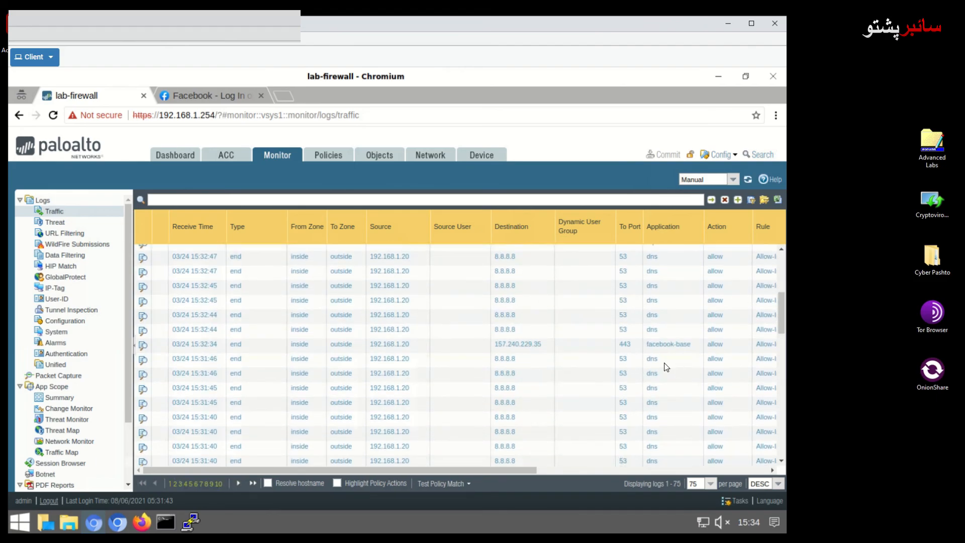
pyautogui.scroll(-5, 641, 368)
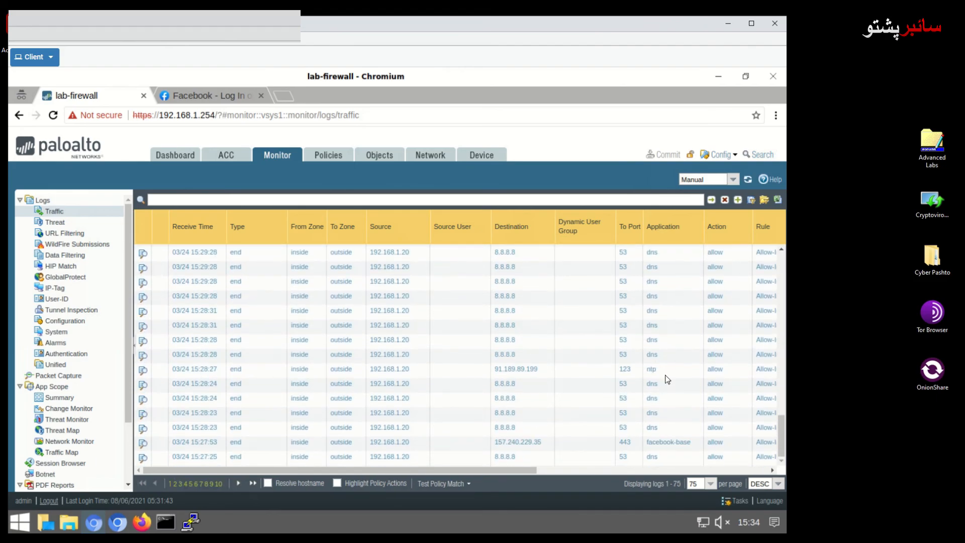
pyautogui.scroll(3, 667, 379)
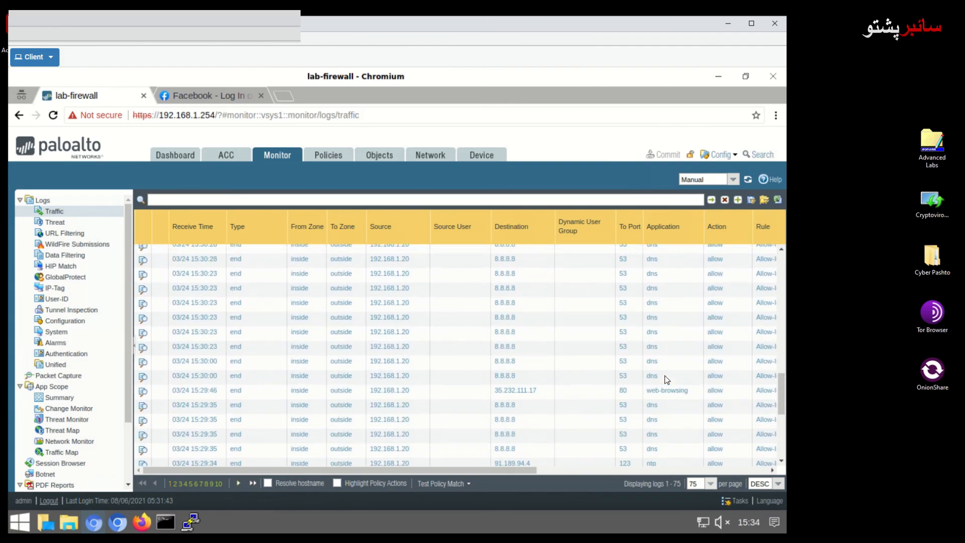
pyautogui.scroll(10, 667, 379)
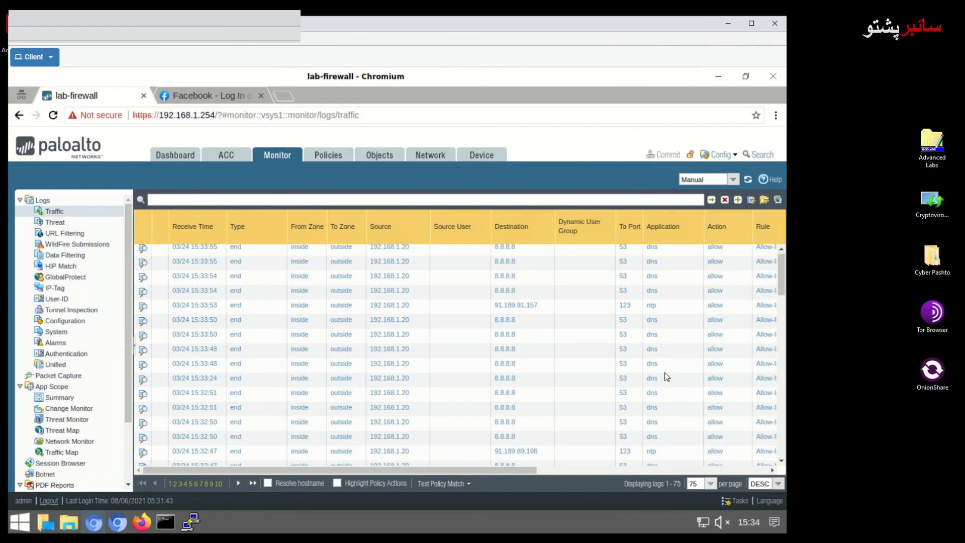
pyautogui.scroll(1, 633, 352)
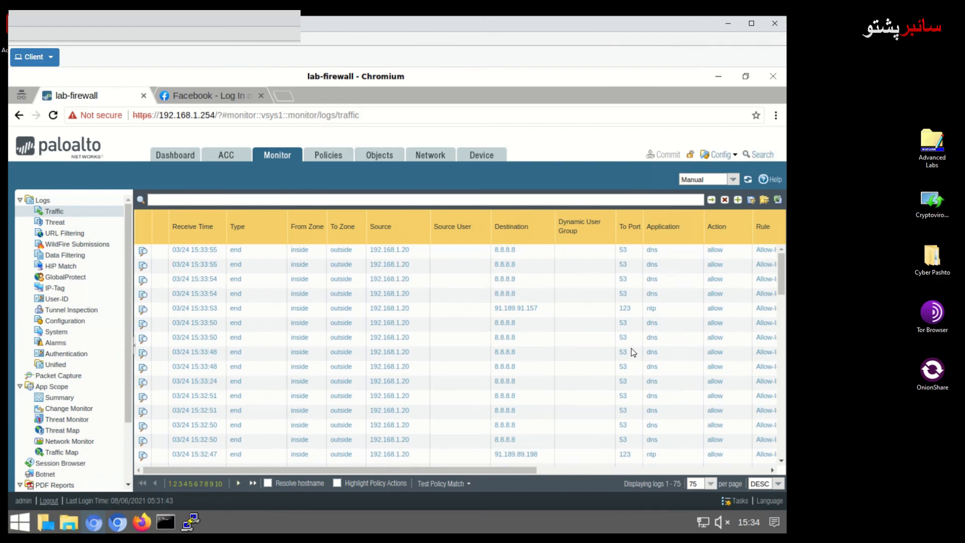